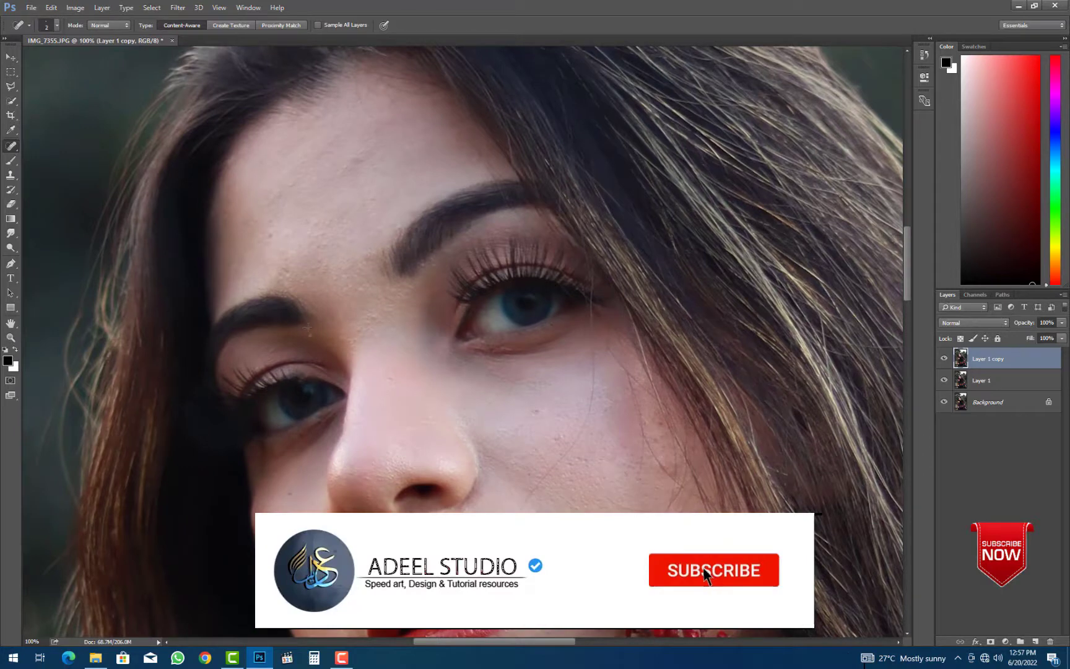
- Heal the spots on the forehead of Layer 1 copy with the Spot Healing Brush at 15 to 25 px
{"action": "key", "text": "bracketright"}
{"action": "key", "text": "bracketright"}
{"action": "key", "text": "bracketright"}
{"action": "key", "text": "bracketright"}
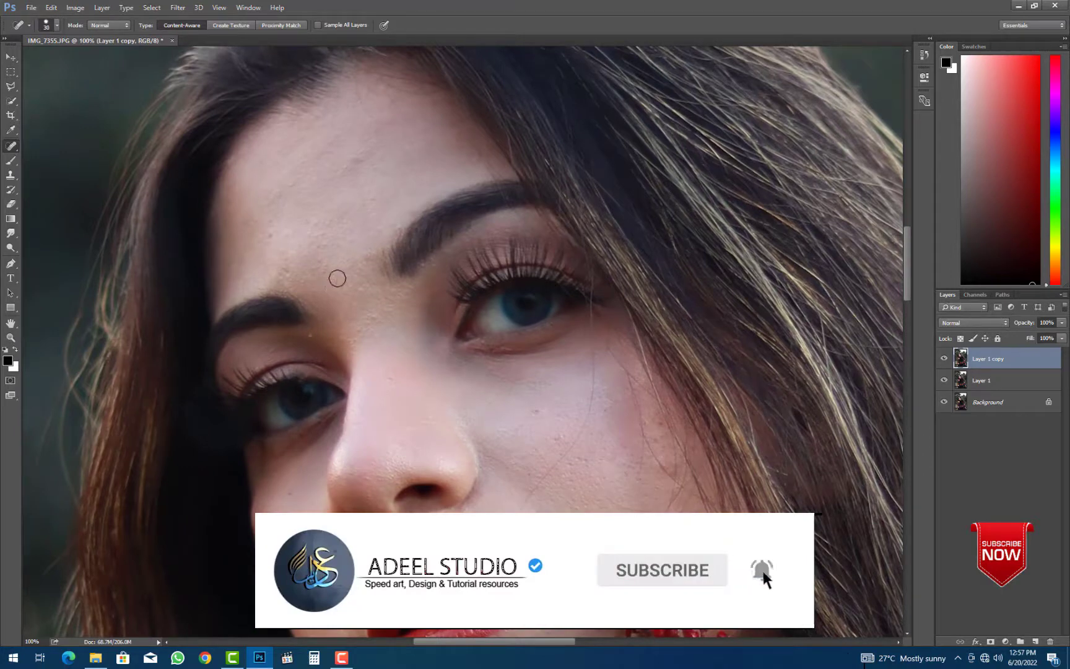
{"action": "key", "text": "bracketleft"}
{"action": "left_click", "coordinate": [285, 271]}
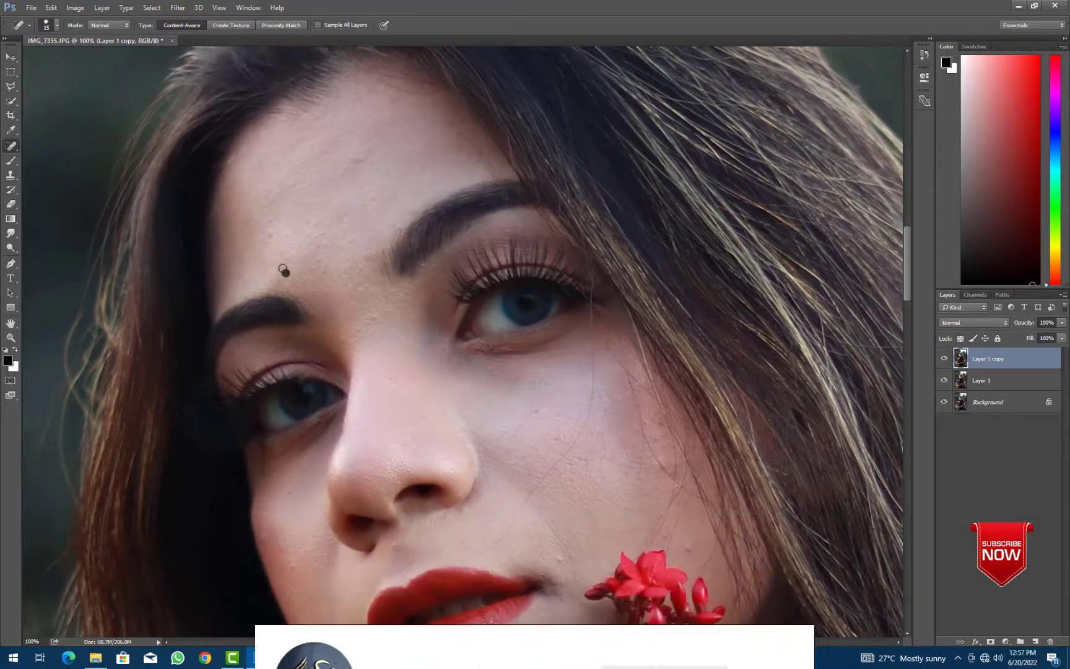
{"action": "left_click", "coordinate": [268, 228]}
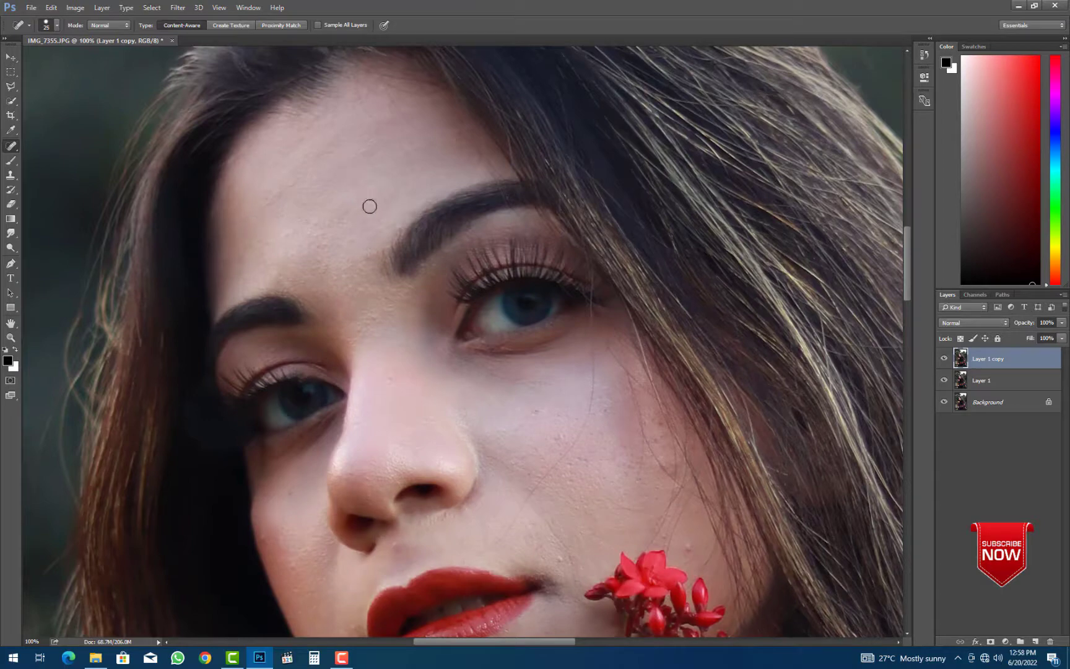
- Heal the marks on the neck below the flower with a 25 px Spot Healing Brush
{"action": "left_click_drag", "start_coordinate": [553, 490], "coordinate": [471, 239]}
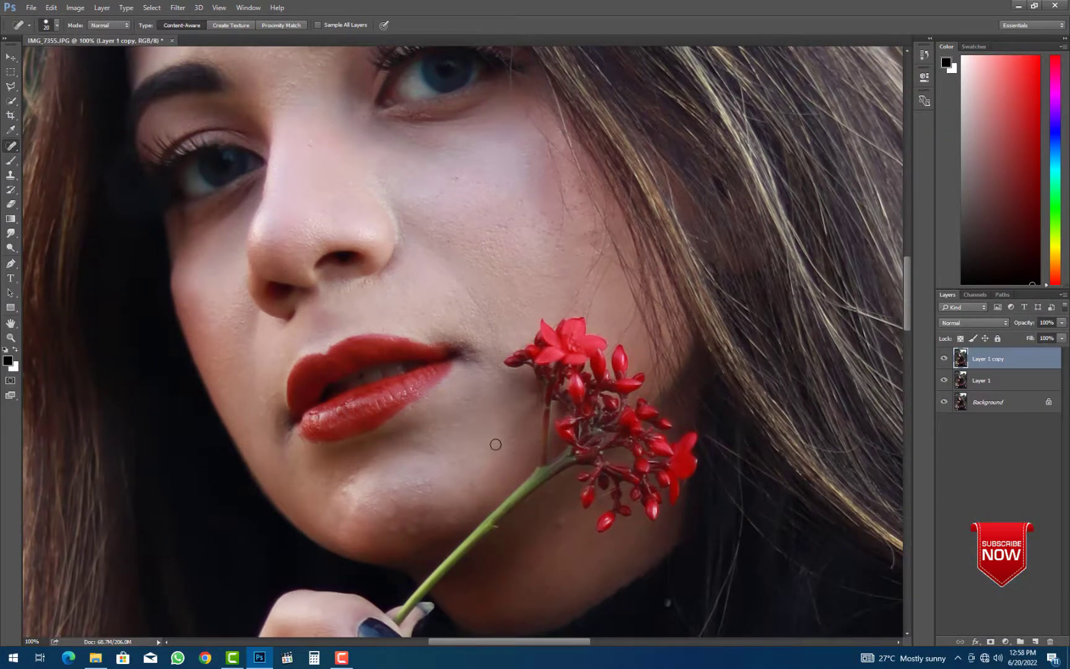
{"action": "left_click_drag", "start_coordinate": [578, 513], "coordinate": [563, 417]}
{"action": "scroll", "coordinate": [545, 428], "scroll_direction": "up", "scroll_amount": 3}
{"action": "key", "text": "]"}
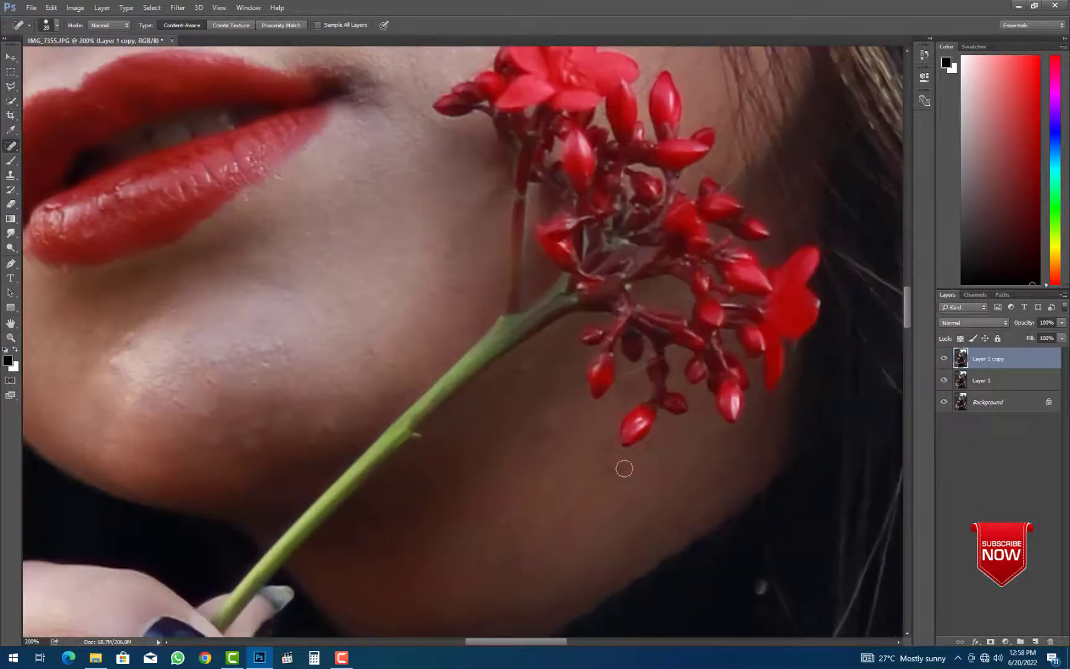
{"action": "key", "text": "bracketleft"}
{"action": "left_click", "coordinate": [540, 453]}
{"action": "left_click", "coordinate": [496, 558]}
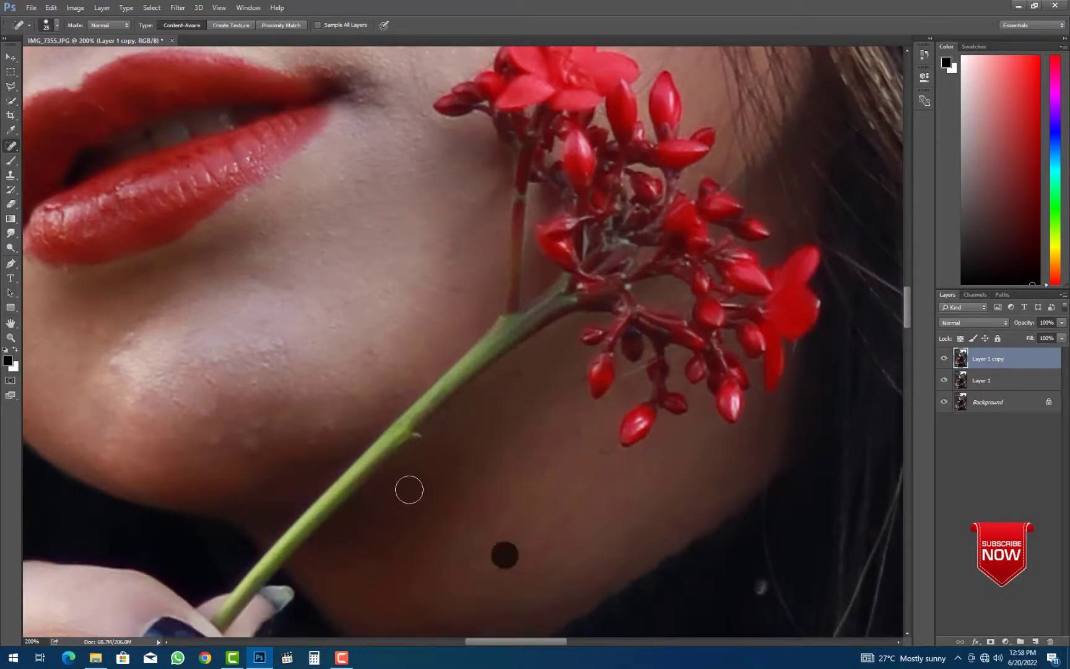
- Heal the small blemishes on the chin and around the lips with a Spot Healing Brush of about 10 px
{"action": "mouse_move", "coordinate": [135, 339]}
{"action": "left_mouse_down"}
{"action": "mouse_move", "coordinate": [306, 359]}
{"action": "mouse_move", "coordinate": [305, 367]}
{"action": "left_mouse_up"}
{"action": "key", "text": "bracketleft"}
{"action": "key", "text": "bracketleft"}
{"action": "left_click", "coordinate": [280, 398]}
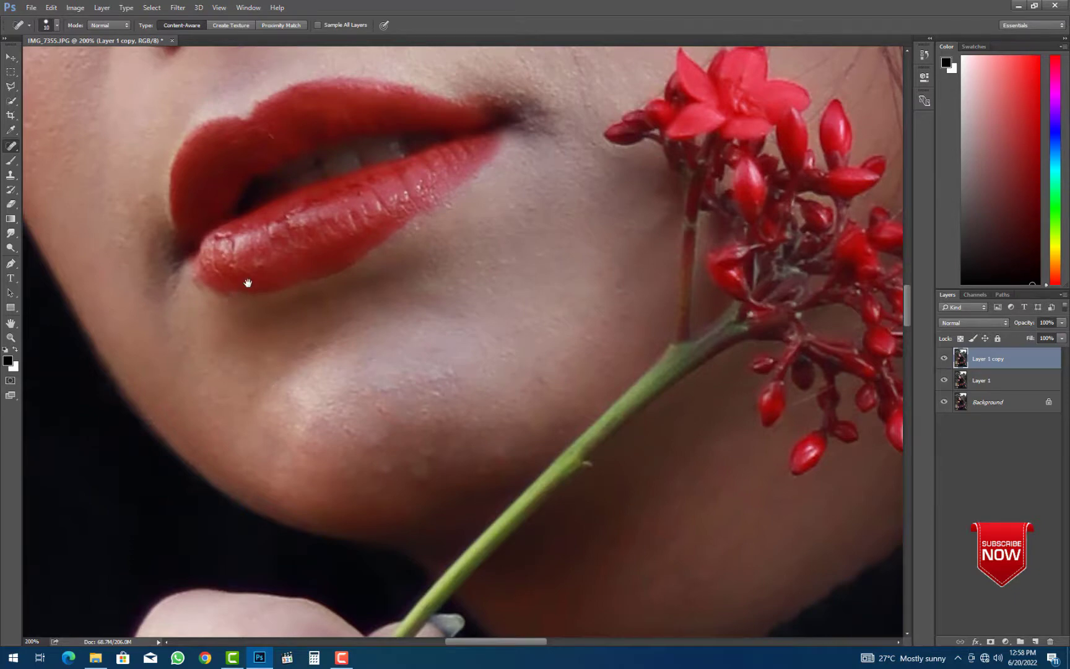
{"action": "left_click_drag", "start_coordinate": [247, 283], "coordinate": [325, 384]}
{"action": "key", "text": "bracketleft"}
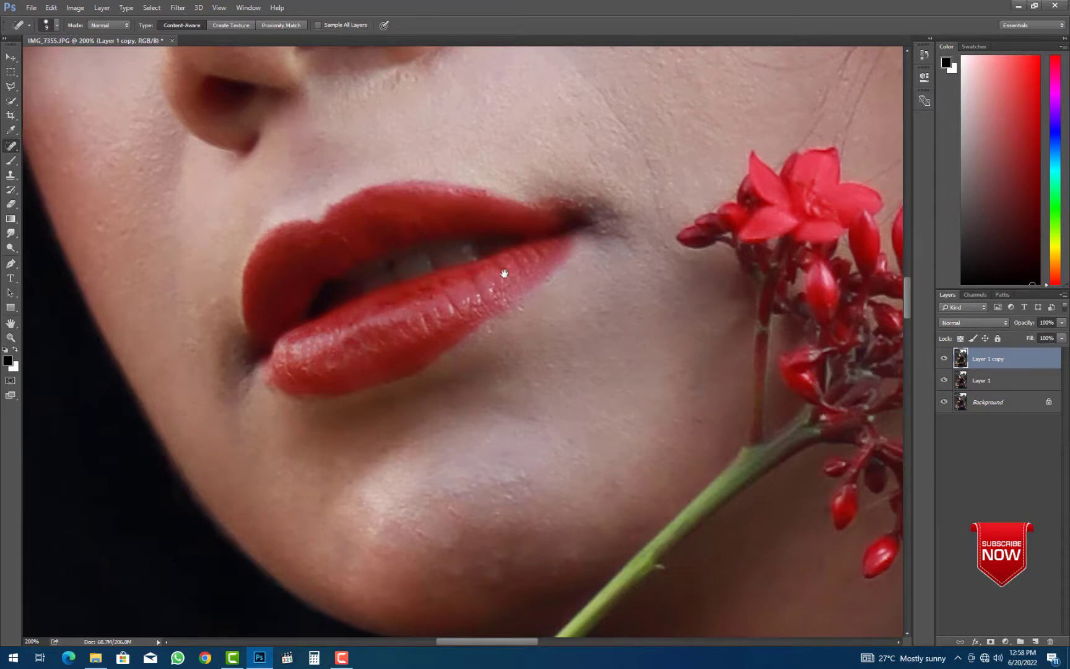
- Invert the colours of Layer 1 copy and heal the skin blemishes on the cheek beside the nose
{"action": "left_click_drag", "start_coordinate": [505, 273], "coordinate": [457, 580]}
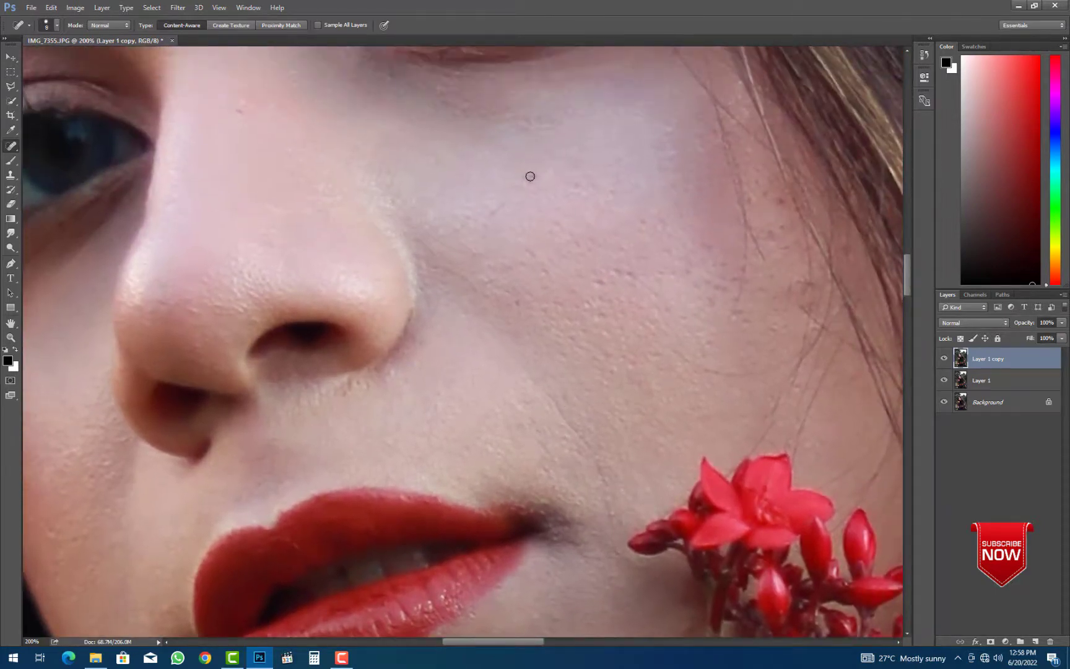
{"action": "left_click", "coordinate": [451, 346], "text": "alt"}
{"action": "key", "text": "ctrl+i"}
{"action": "left_click", "coordinate": [591, 308], "text": "ctrl"}
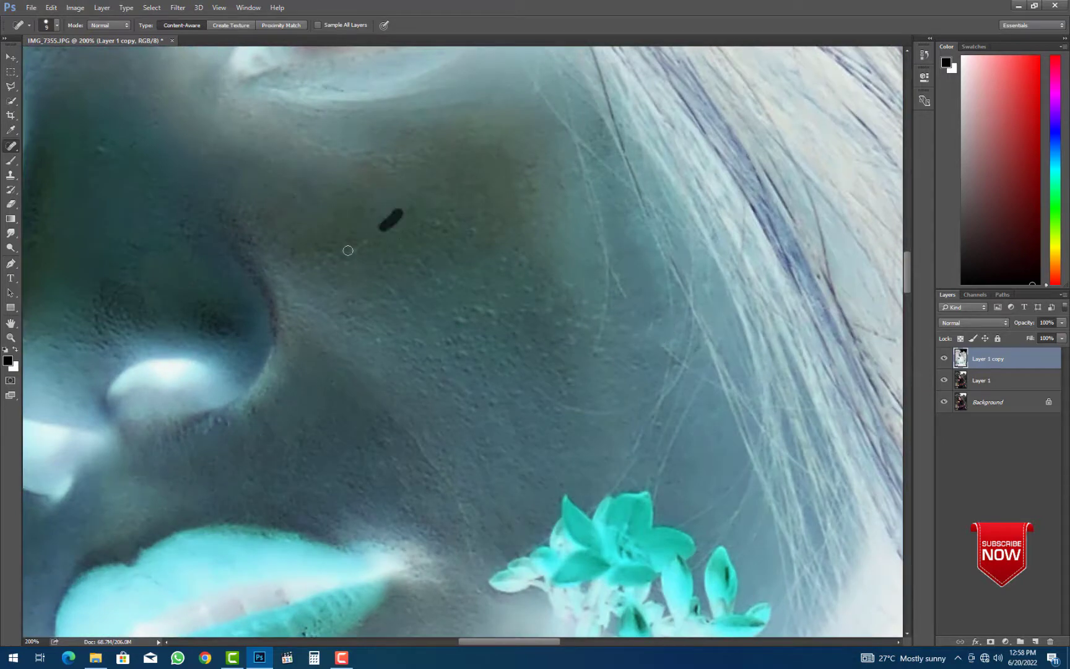
{"action": "left_click_drag", "start_coordinate": [482, 233], "coordinate": [416, 220]}
- Heal the remaining blemishes on the nose bridge and forehead of the inverted layer with a brush of about 10 px
{"action": "left_click_drag", "start_coordinate": [162, 189], "coordinate": [566, 416]}
{"action": "left_click_drag", "start_coordinate": [503, 380], "coordinate": [502, 376]}
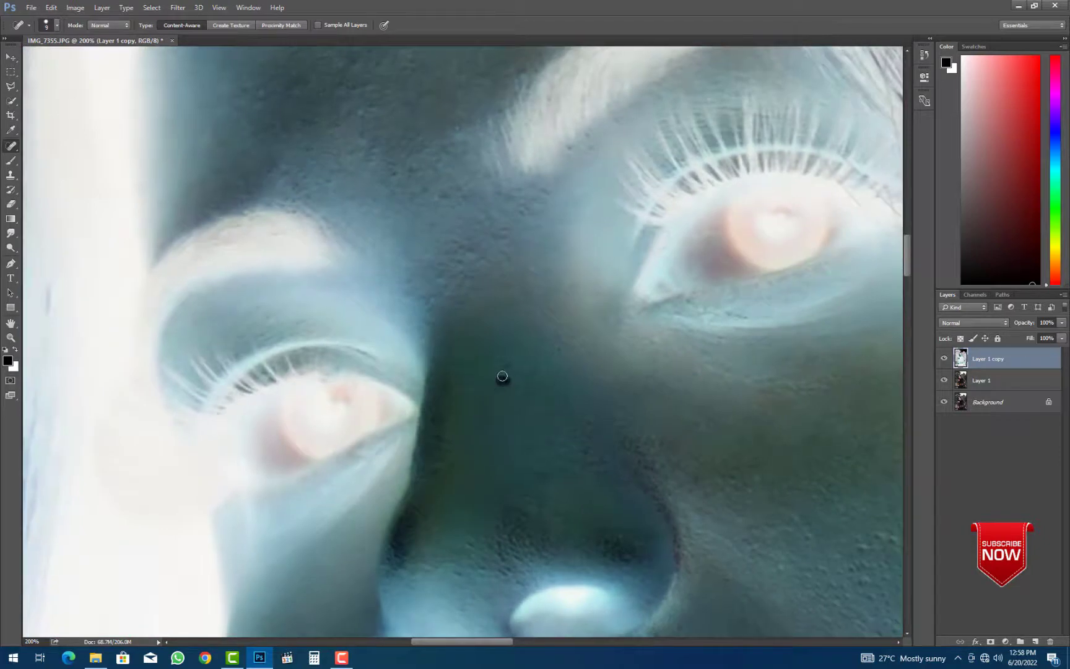
{"action": "left_click_drag", "start_coordinate": [381, 135], "coordinate": [360, 414]}
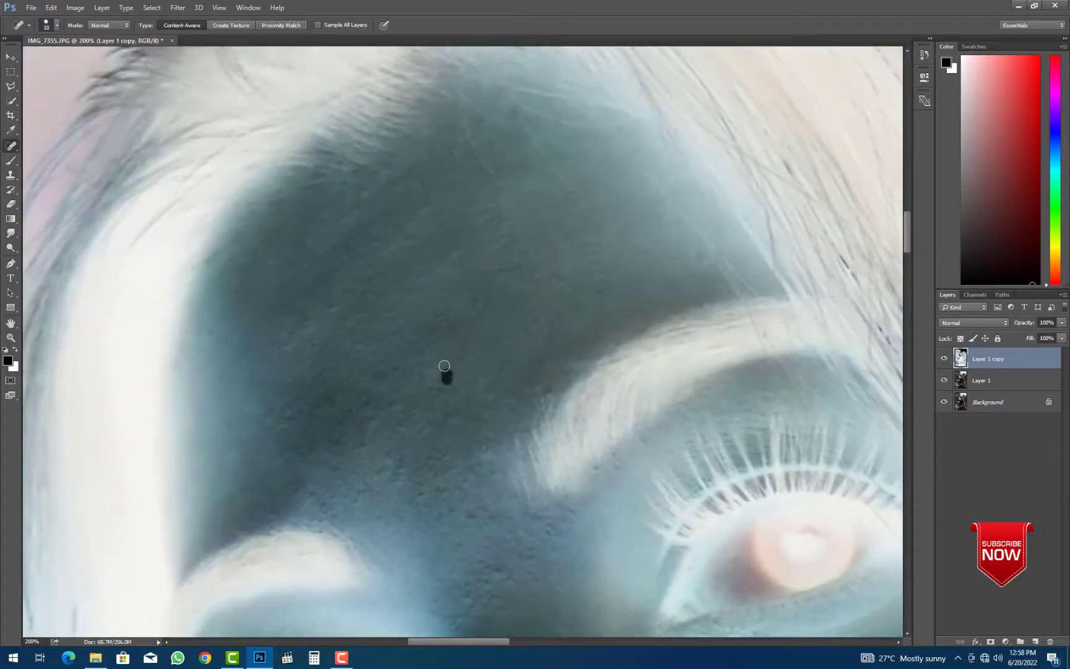
{"action": "left_click_drag", "start_coordinate": [321, 504], "coordinate": [281, 353]}
- Return Layer 1 copy to its normal, non-inverted colours and check the whole portrait
{"action": "scroll", "coordinate": [282, 353], "scroll_direction": "down", "scroll_amount": 5}
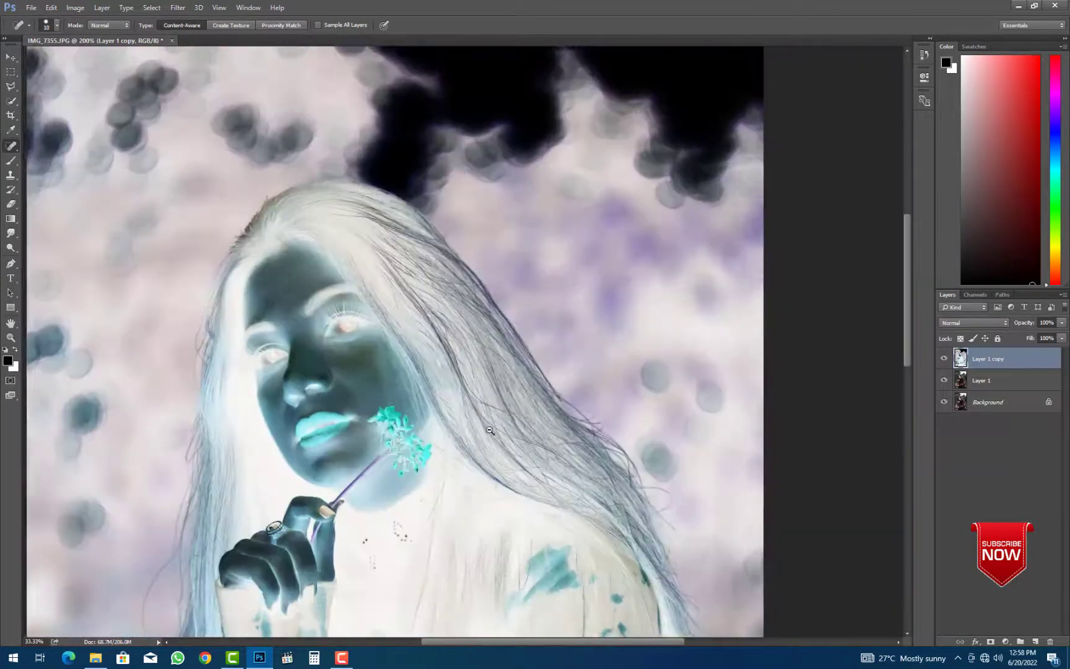
{"action": "left_click_drag", "start_coordinate": [490, 430], "coordinate": [596, 319]}
{"action": "key", "text": "ctrl+z"}
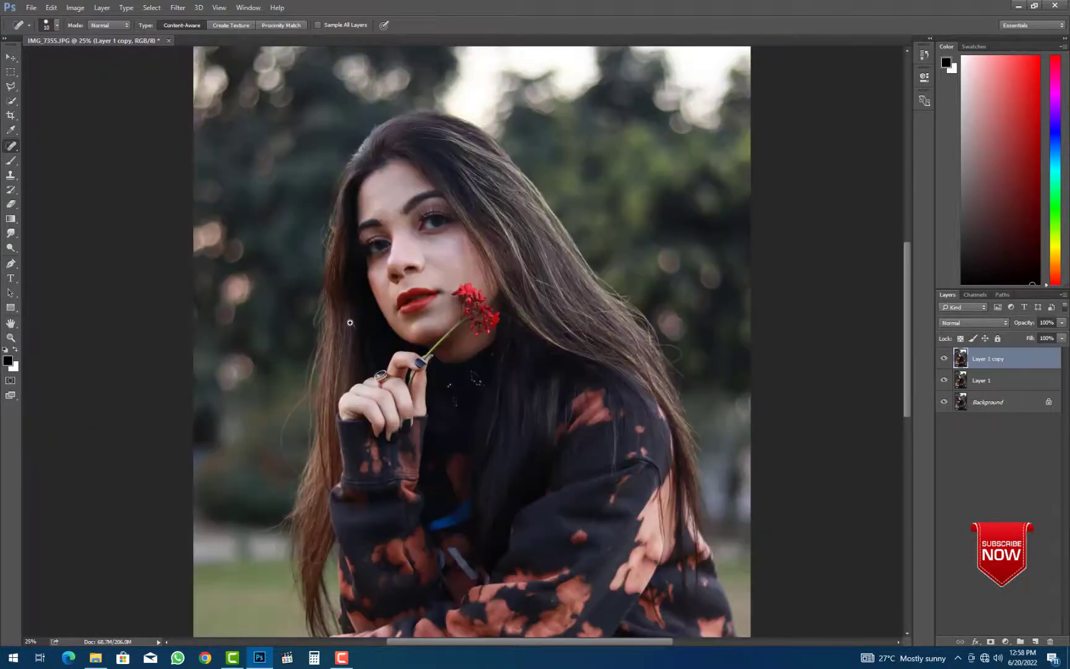
{"action": "scroll", "coordinate": [351, 323], "scroll_direction": "up", "scroll_amount": 1}
{"action": "scroll", "coordinate": [428, 303], "scroll_direction": "down", "scroll_amount": 1}
{"action": "scroll", "coordinate": [496, 295], "scroll_direction": "up", "scroll_amount": 1}
{"action": "scroll", "coordinate": [421, 286], "scroll_direction": "down", "scroll_amount": 1}
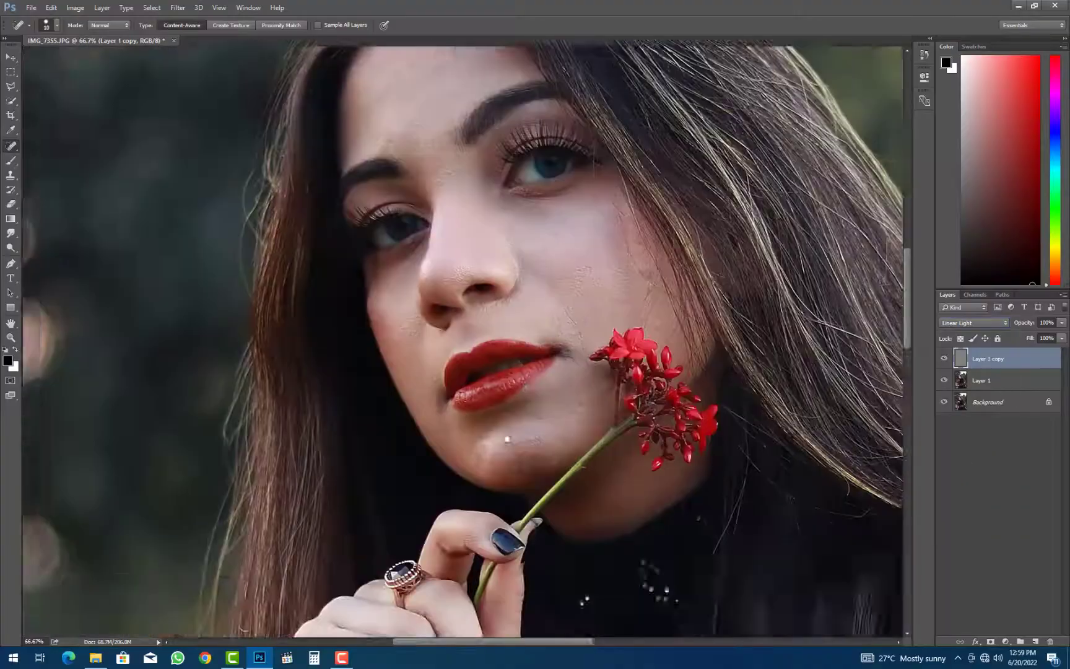
- Smooth the forehead skin on Layer 1 with the Mixer Brush at about 125 px
{"action": "right_click", "coordinate": [10, 161]}
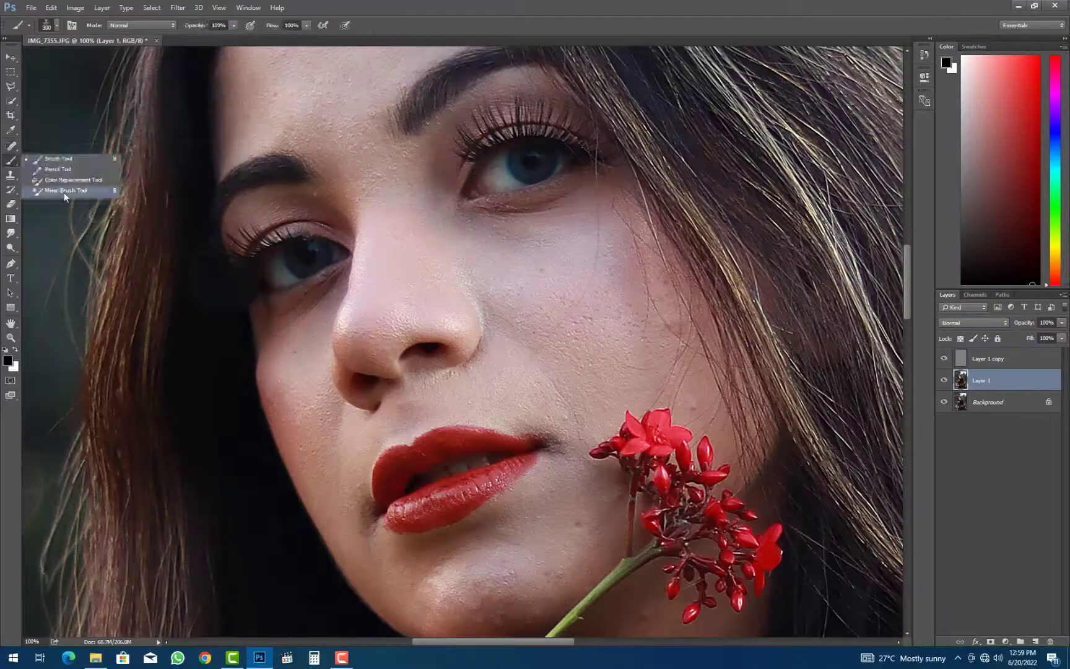
{"action": "left_click", "coordinate": [56, 189]}
{"action": "mouse_move", "coordinate": [487, 248]}
{"action": "left_mouse_down"}
{"action": "mouse_move", "coordinate": [395, 282]}
{"action": "mouse_move", "coordinate": [414, 299]}
{"action": "mouse_move", "coordinate": [364, 344]}
{"action": "mouse_move", "coordinate": [317, 298]}
{"action": "mouse_move", "coordinate": [320, 360]}
{"action": "mouse_move", "coordinate": [357, 283]}
{"action": "mouse_move", "coordinate": [385, 366]}
{"action": "left_mouse_up"}
{"action": "key", "text": "]"}
{"action": "left_click_drag", "start_coordinate": [470, 412], "coordinate": [411, 202]}
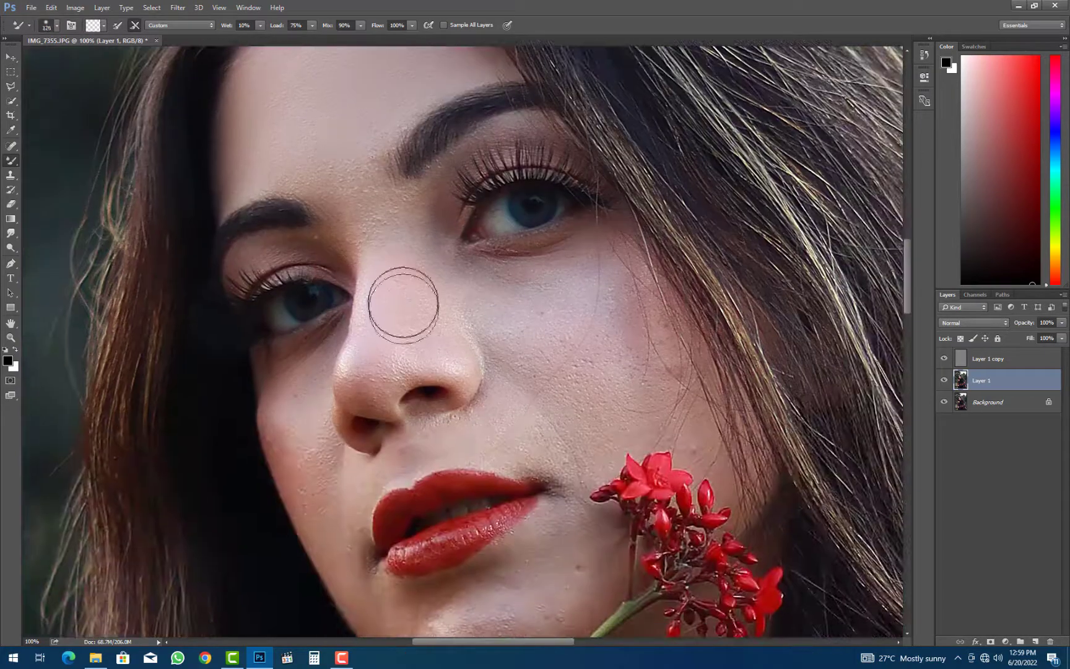
- Smooth the skin of the nose and the cheek under the eye with the Mixer Brush, adapting its size
{"action": "key", "text": "["}
{"action": "key", "text": "["}
{"action": "key", "text": "["}
{"action": "key", "text": "["}
{"action": "key", "text": "]"}
{"action": "key", "text": "]"}
{"action": "key", "text": "]"}
{"action": "key", "text": "]"}
{"action": "mouse_move", "coordinate": [510, 294]}
{"action": "left_mouse_down"}
{"action": "mouse_move", "coordinate": [584, 318]}
{"action": "mouse_move", "coordinate": [613, 277]}
{"action": "mouse_move", "coordinate": [598, 430]}
{"action": "mouse_move", "coordinate": [529, 327]}
{"action": "mouse_move", "coordinate": [616, 313]}
{"action": "left_mouse_up"}
- Smooth the lower cheeks and chin with the Mixer Brush at about 100 px
{"action": "key", "text": "["}
{"action": "key", "text": "["}
{"action": "key", "text": "["}
{"action": "left_click_drag", "start_coordinate": [465, 439], "coordinate": [521, 239]}
{"action": "key", "text": "]"}
{"action": "key", "text": "]"}
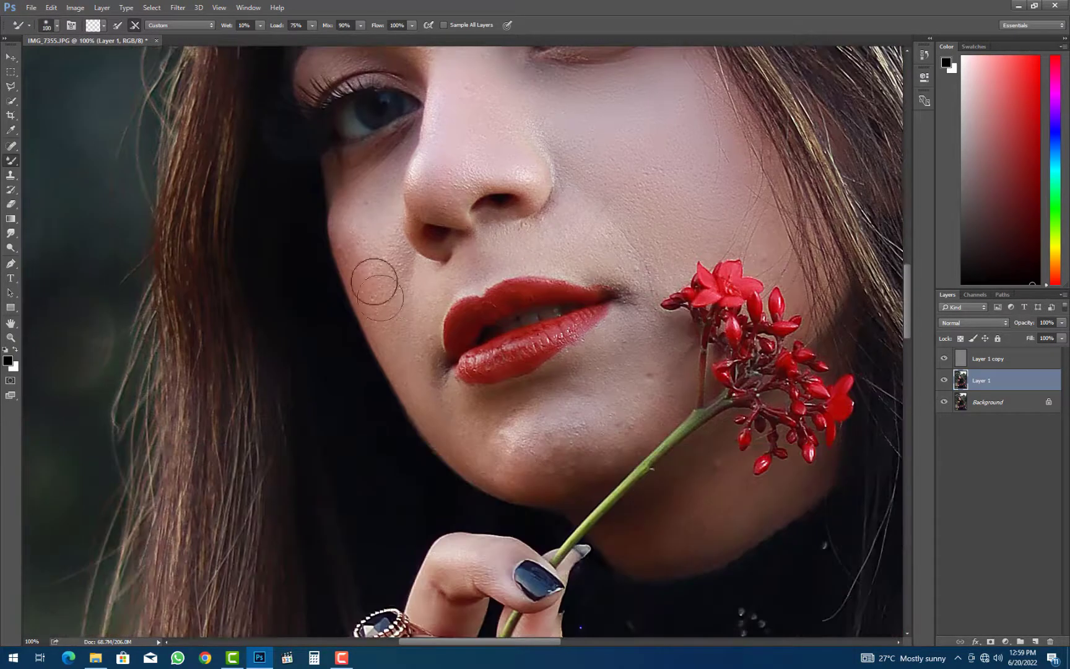
{"action": "mouse_move", "coordinate": [650, 361]}
{"action": "left_mouse_down"}
{"action": "mouse_move", "coordinate": [575, 424]}
{"action": "mouse_move", "coordinate": [515, 442]}
{"action": "mouse_move", "coordinate": [590, 464]}
{"action": "mouse_move", "coordinate": [535, 450]}
{"action": "mouse_move", "coordinate": [569, 421]}
{"action": "left_mouse_up"}
- Reduce the Mixer Brush to 45 px and smooth the lower lip
{"action": "key", "text": "["}
{"action": "key", "text": "["}
{"action": "key", "text": "["}
{"action": "key", "text": "["}
{"action": "key", "text": "["}
{"action": "key", "text": "["}
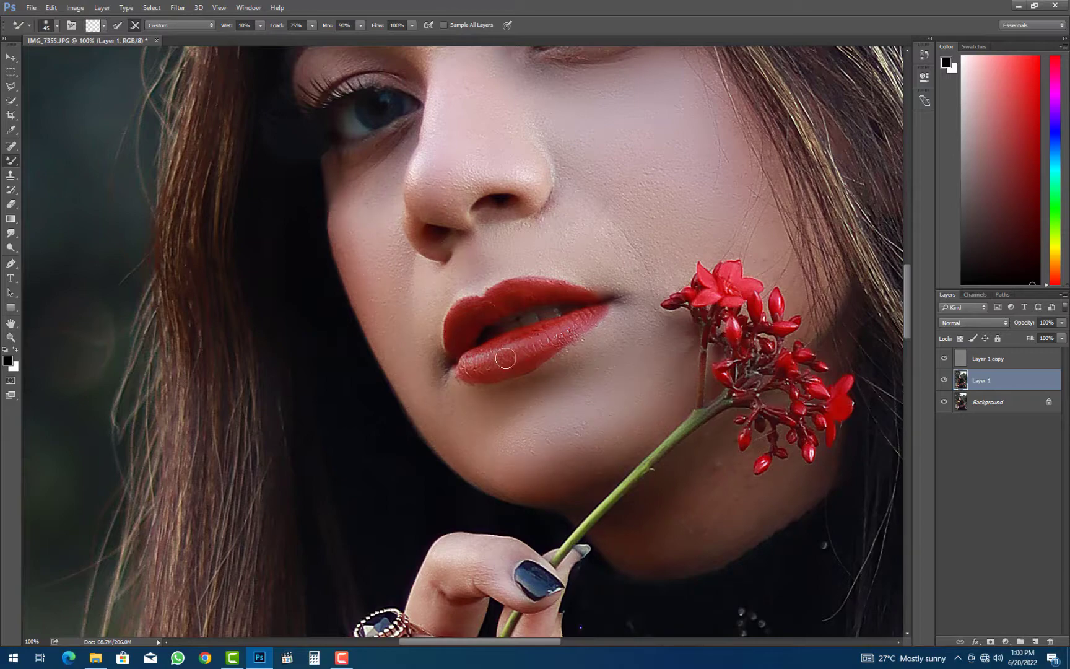
- Enlarge the Mixer Brush to 175 px and smooth the neck below the flower stem
{"action": "key", "text": "]"}
{"action": "key", "text": "]"}
{"action": "key", "text": "]"}
{"action": "key", "text": "]"}
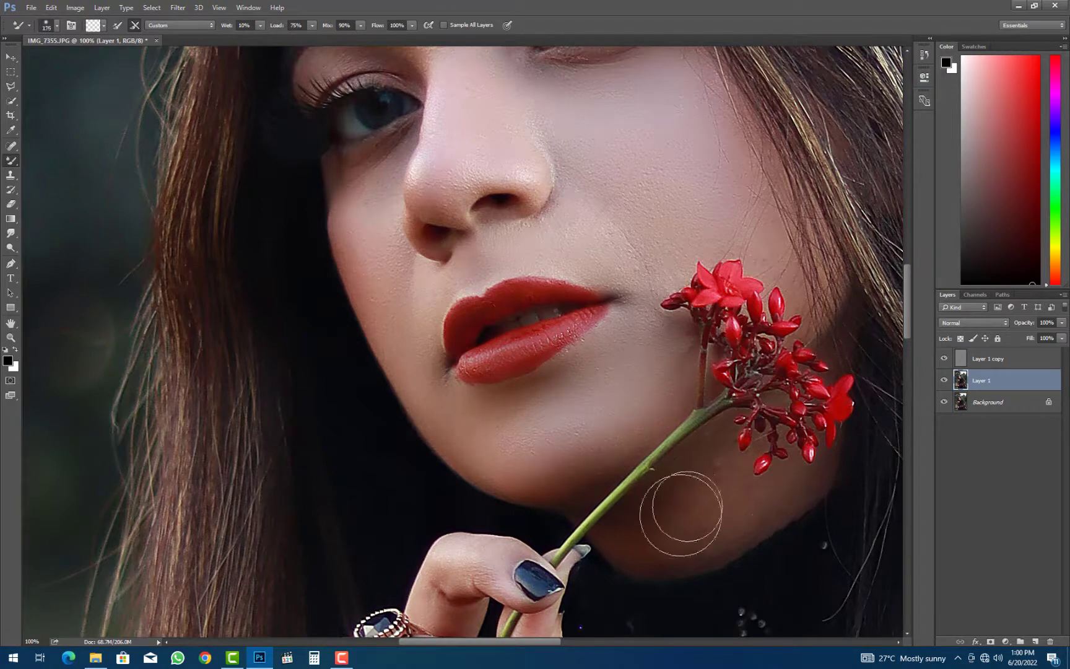
- Smooth the skin of the hand and fingers with the Mixer Brush, reducing it from 90 to 50 px
{"action": "key", "text": "ctrl+0"}
{"action": "scroll", "coordinate": [373, 343], "scroll_direction": "up", "scroll_amount": 5}
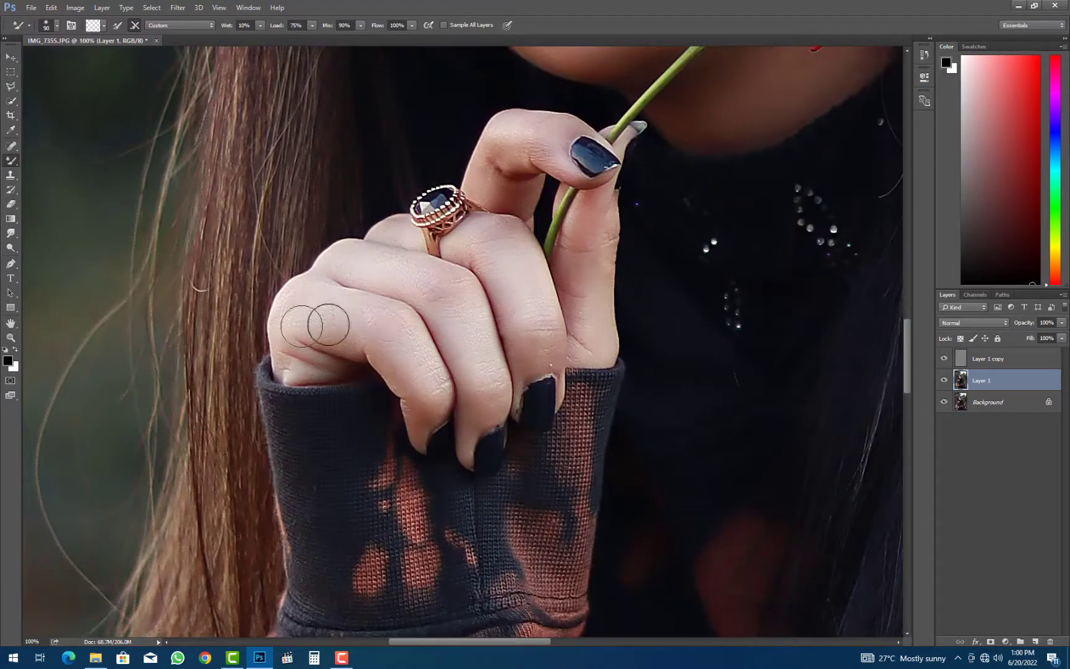
{"action": "key", "text": "["}
{"action": "key", "text": "["}
{"action": "key", "text": "["}
{"action": "key", "text": "bracketleft"}
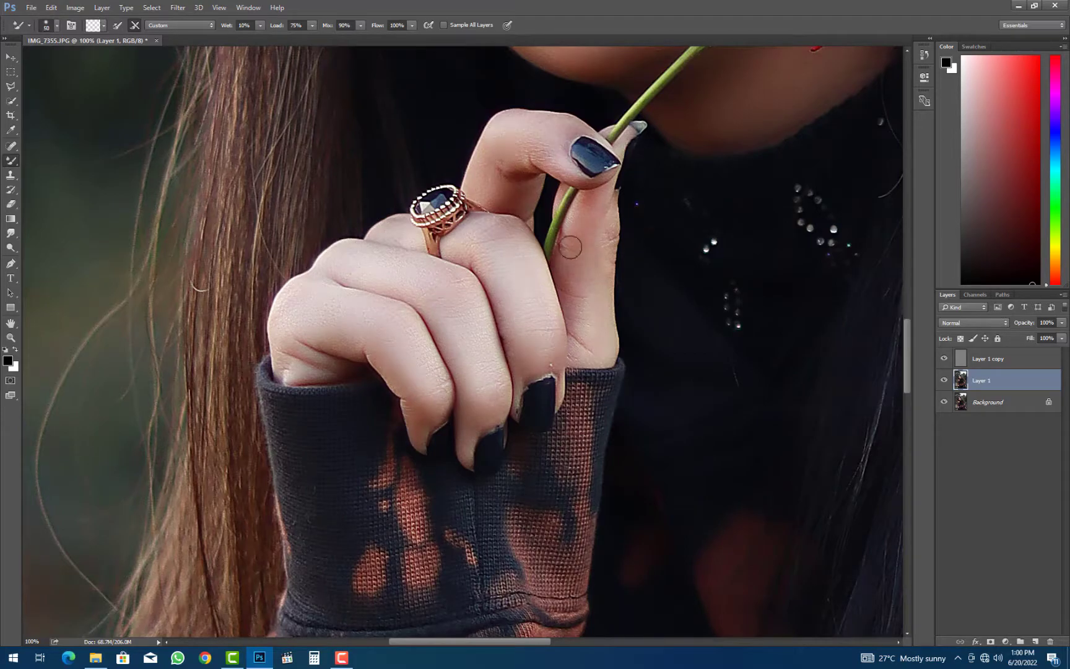
{"action": "key", "text": "ctrl+0"}
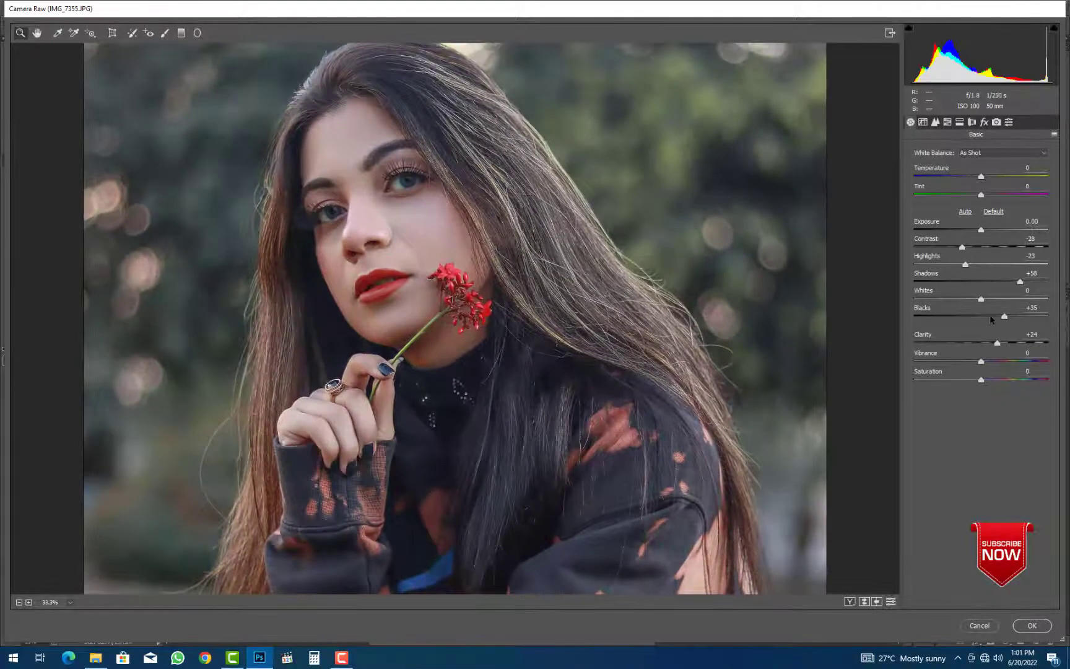
- Set Blacks to +8 in Camera Raw and lower the parametric tone curve's Shadows to -18
{"action": "left_click_drag", "start_coordinate": [990, 315], "coordinate": [989, 318]}
{"action": "left_click", "coordinate": [227, 247]}
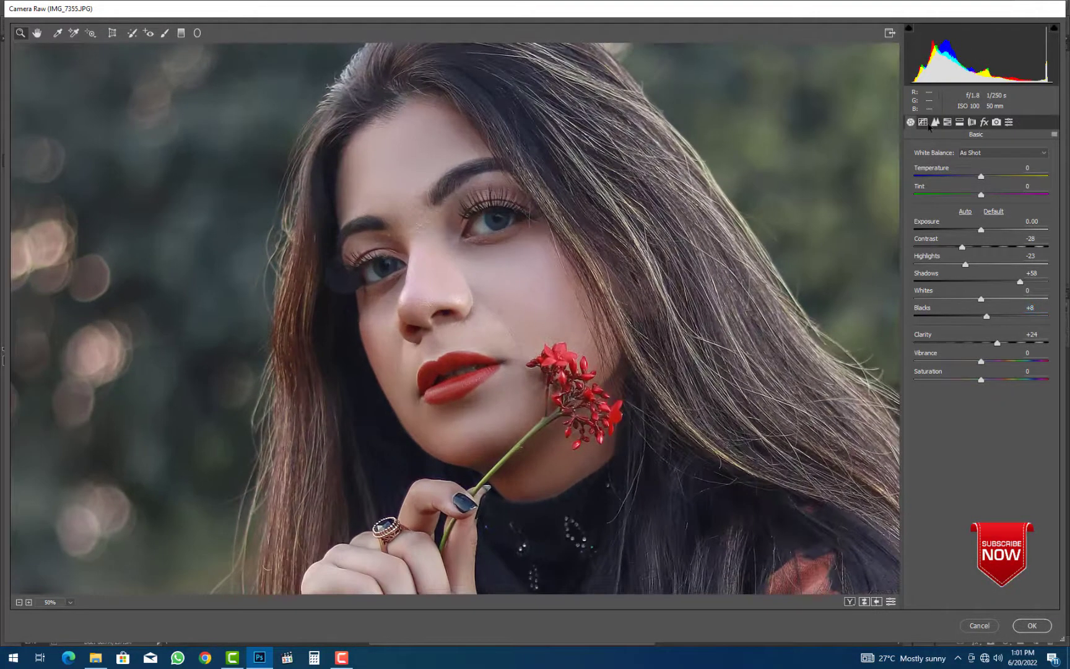
{"action": "left_click", "coordinate": [923, 122]}
{"action": "left_click", "coordinate": [969, 377]}
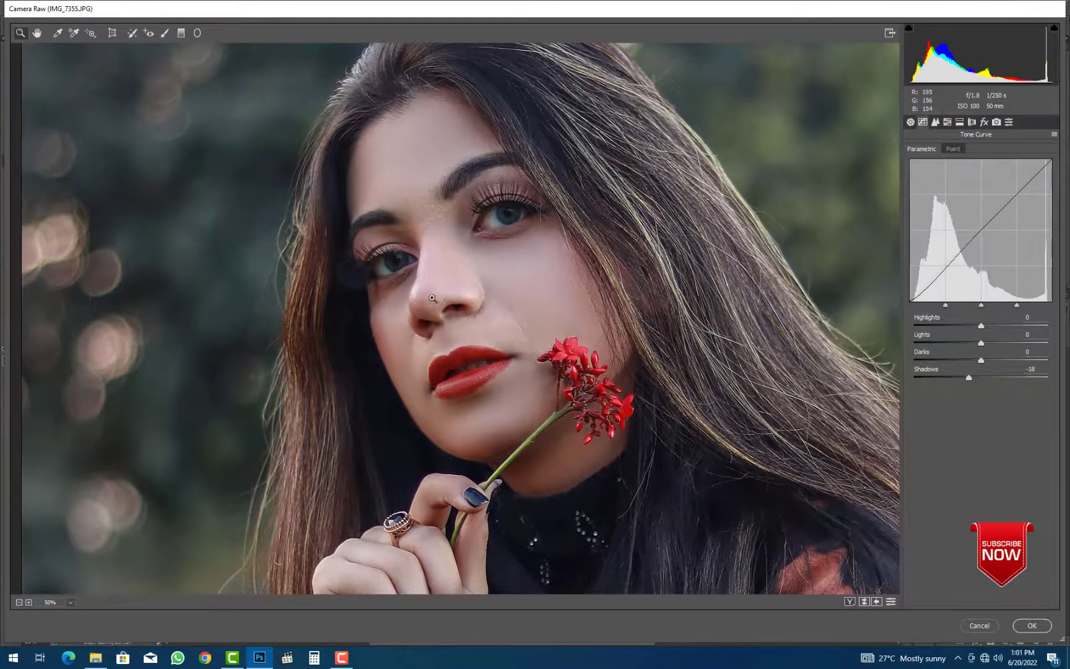
- Set the tone curve's Highlights to +30, Lights to +7 and Darks to +13
{"action": "scroll", "coordinate": [434, 297], "scroll_direction": "up", "scroll_amount": 1}
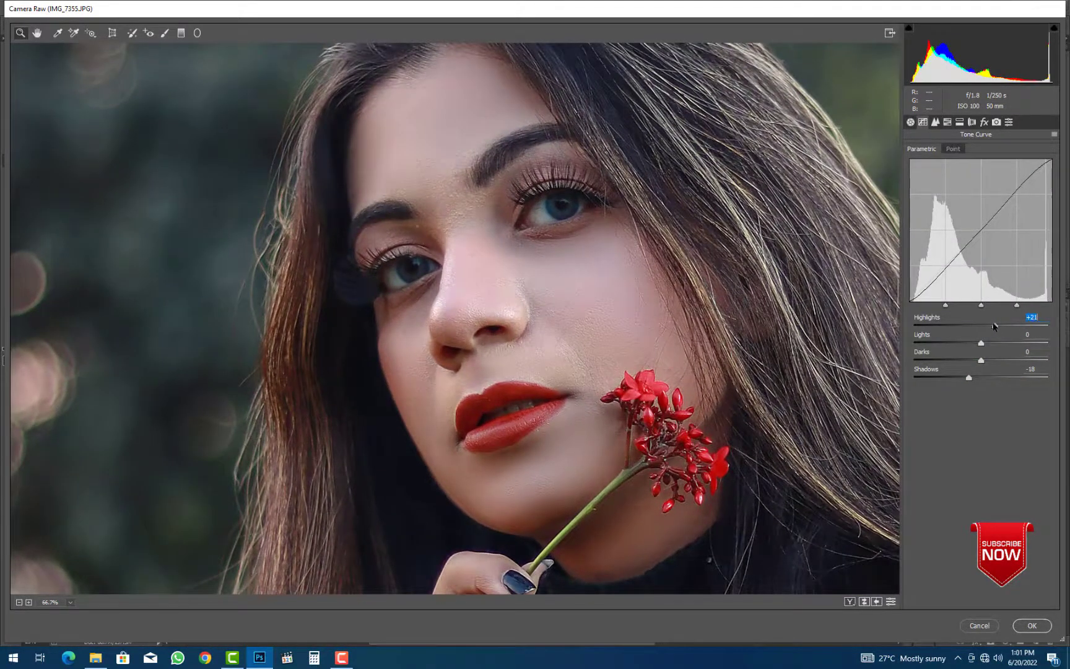
{"action": "left_click_drag", "start_coordinate": [981, 343], "coordinate": [990, 362]}
{"action": "scroll", "coordinate": [523, 309], "scroll_direction": "down", "scroll_amount": 4}
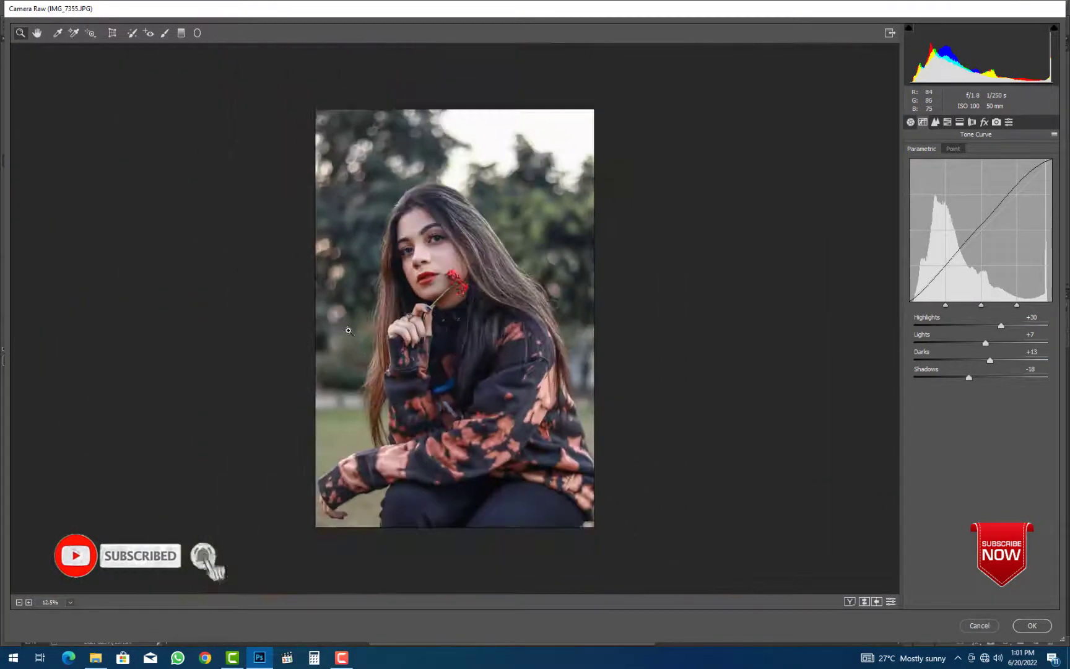
{"action": "scroll", "coordinate": [524, 310], "scroll_direction": "up", "scroll_amount": 2}
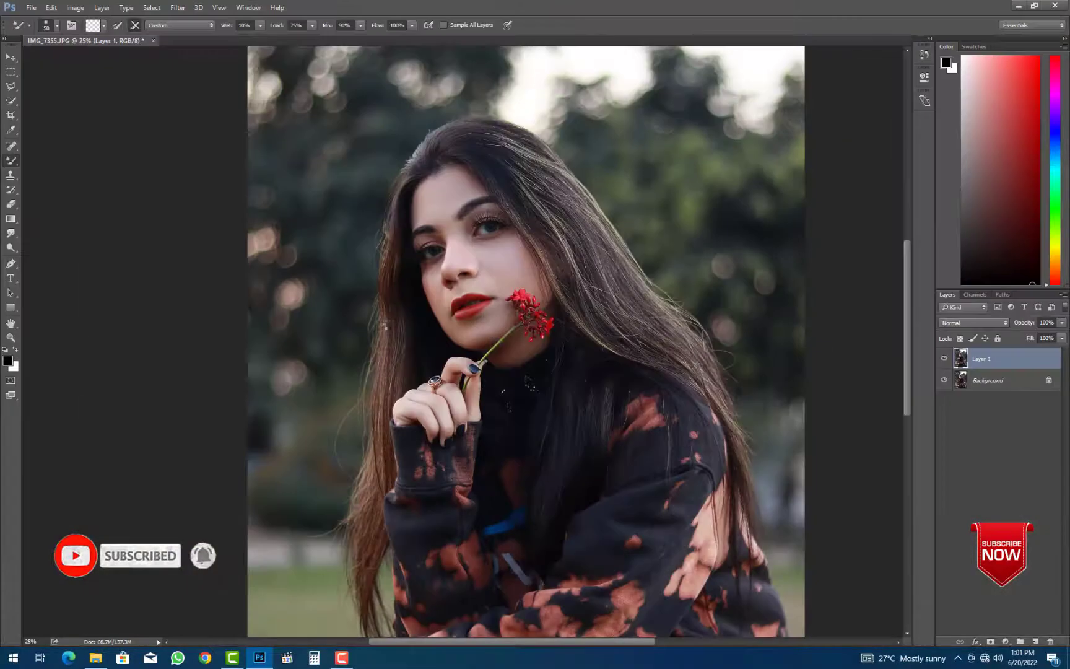
- Merge Layer 1 down into the Background layer
{"action": "key", "text": "ctrl+minus"}
{"action": "key", "text": "ctrl+minus"}
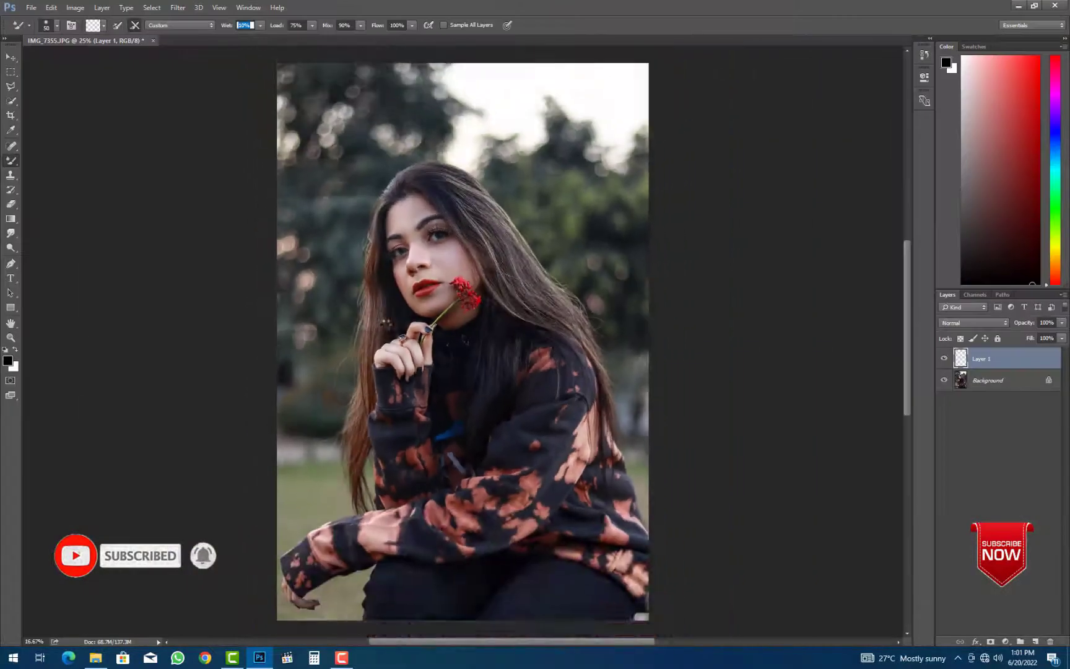
{"action": "key", "text": "ctrl+plus"}
{"action": "key", "text": "ctrl+e"}
{"action": "scroll", "coordinate": [317, 332], "scroll_direction": "up", "scroll_amount": 2}
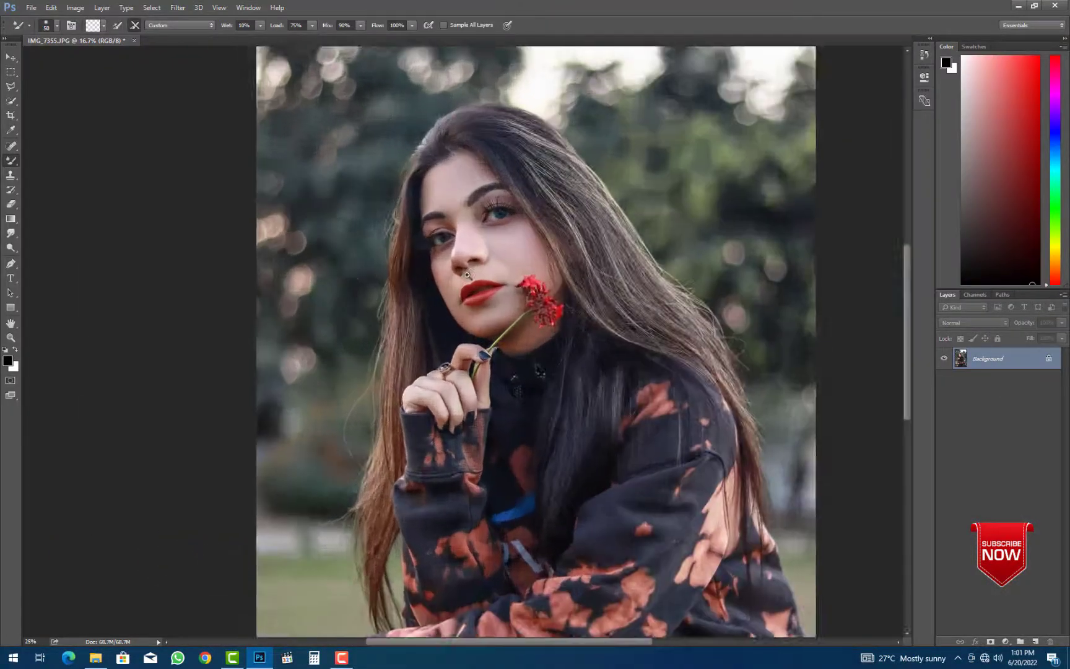
- Duplicate the merged Background onto a new layer
{"action": "key", "text": "ctrl+j"}
{"action": "scroll", "coordinate": [316, 332], "scroll_direction": "down", "scroll_amount": 1}
{"action": "scroll", "coordinate": [316, 332], "scroll_direction": "down", "scroll_amount": 1}
{"action": "scroll", "coordinate": [316, 332], "scroll_direction": "up", "scroll_amount": 1}
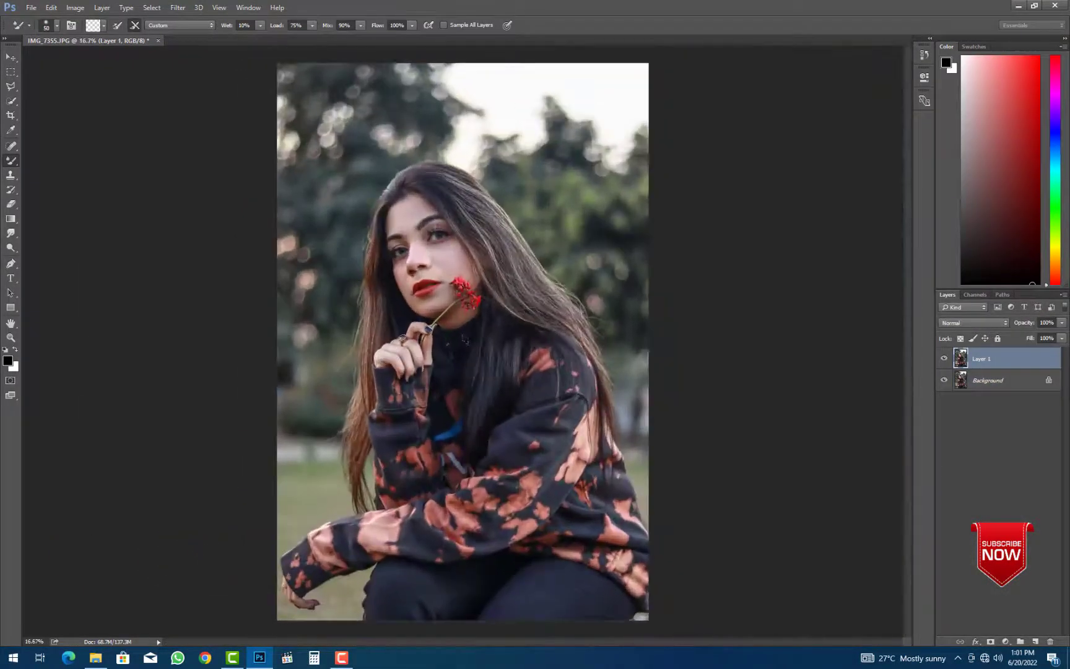
- Add a Selective Color adjustment layer above Layer 1
{"action": "left_click", "coordinate": [1006, 642]}
{"action": "left_click", "coordinate": [998, 629]}
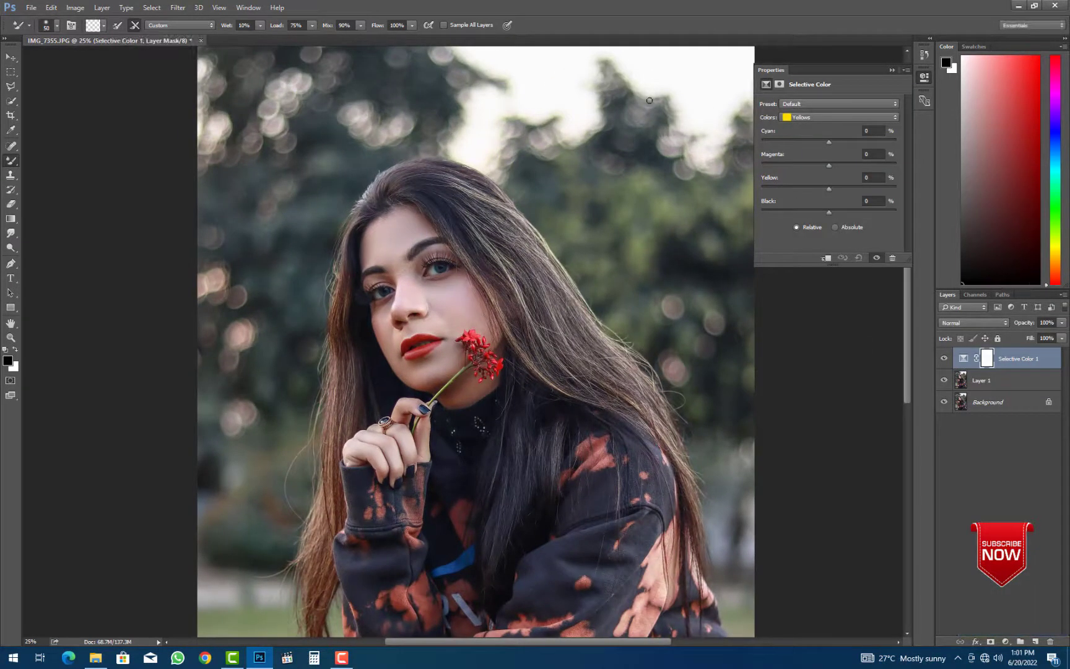
{"action": "key", "text": "ctrl+minus"}
- Adjust the Whites in Absolute mode with Cyan +62, Magenta +18 and Yellow -19
{"action": "left_click", "coordinate": [824, 117]}
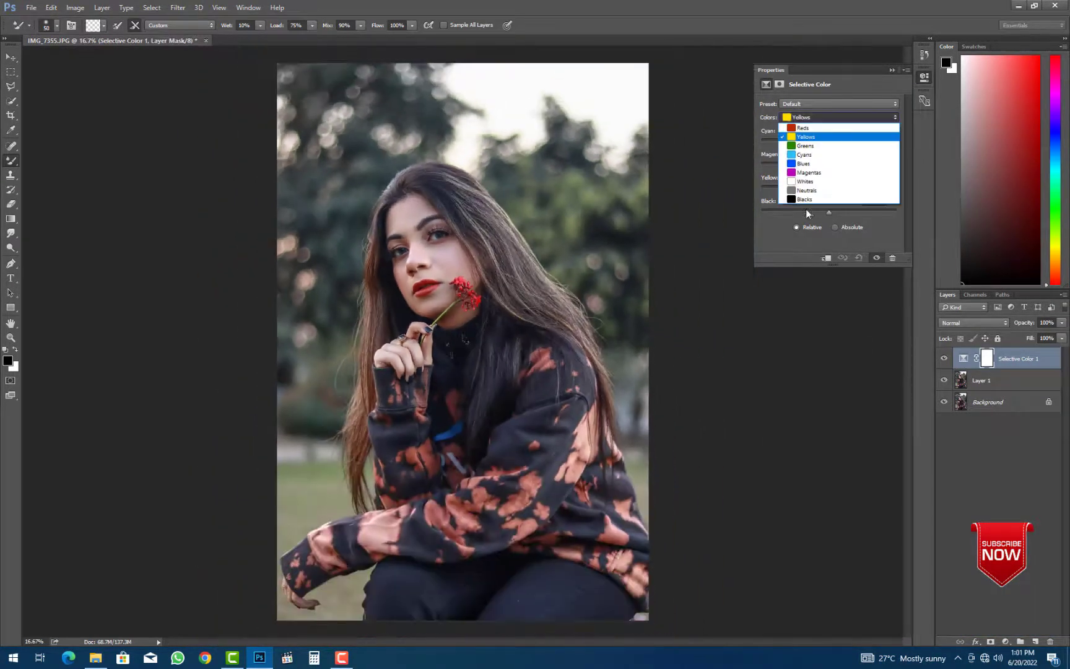
{"action": "left_click", "coordinate": [806, 181]}
{"action": "key", "text": "ctrl+plus"}
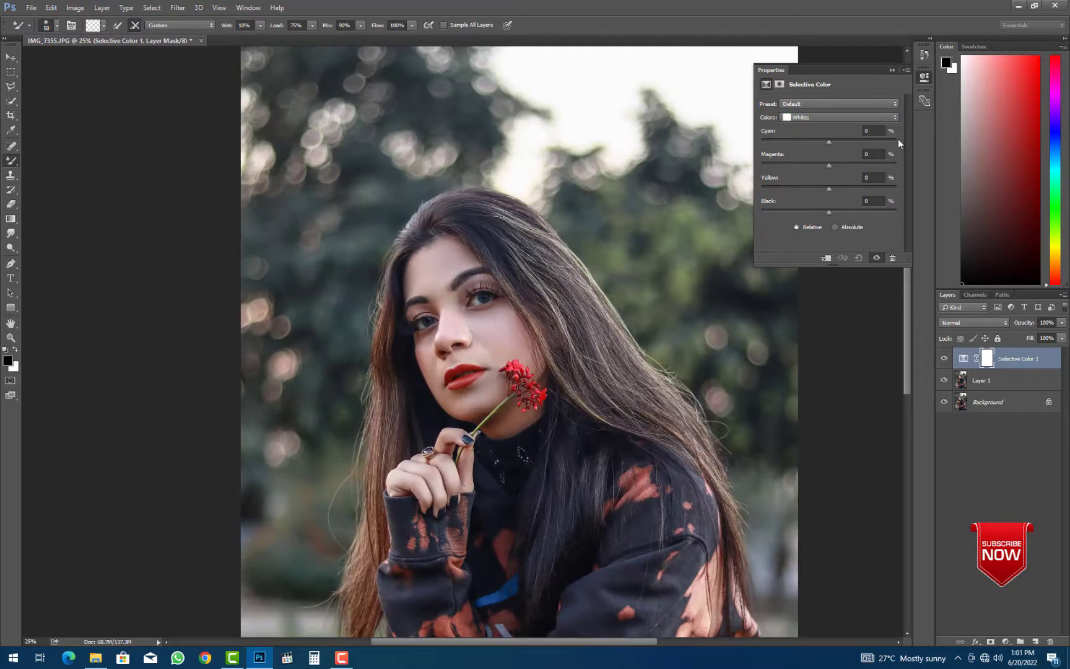
{"action": "left_click", "coordinate": [835, 227]}
{"action": "left_click_drag", "start_coordinate": [829, 142], "coordinate": [816, 187]}
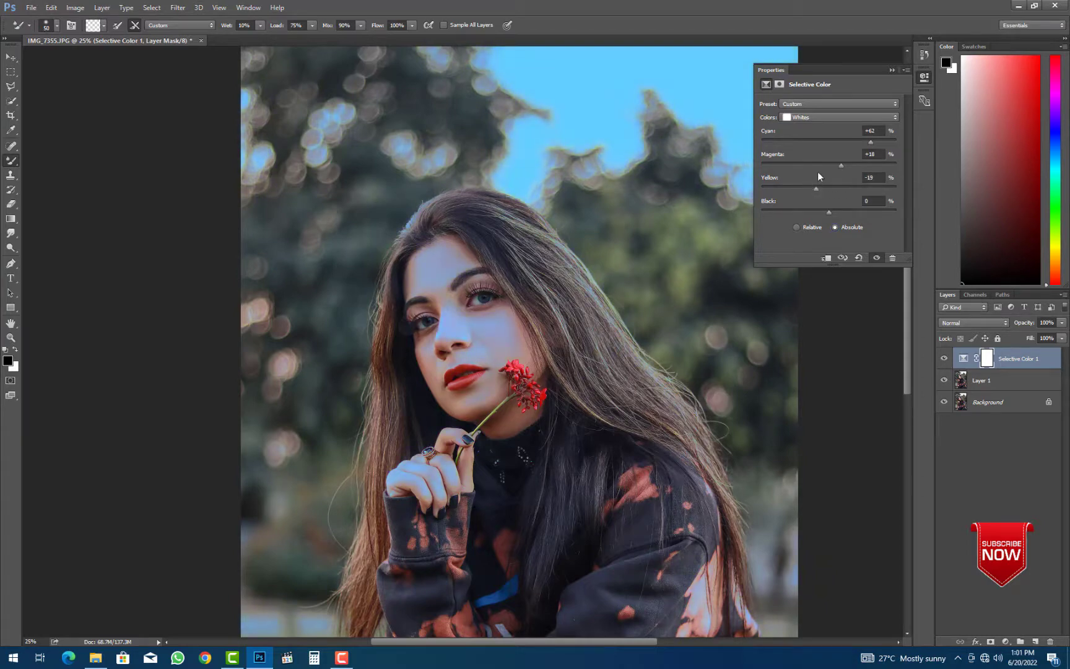
- Erase the Selective Color layer mask over the woman's face and raised hand with a 1400 px eraser
{"action": "left_click", "coordinate": [893, 70]}
{"action": "key", "text": "ctrl+i"}
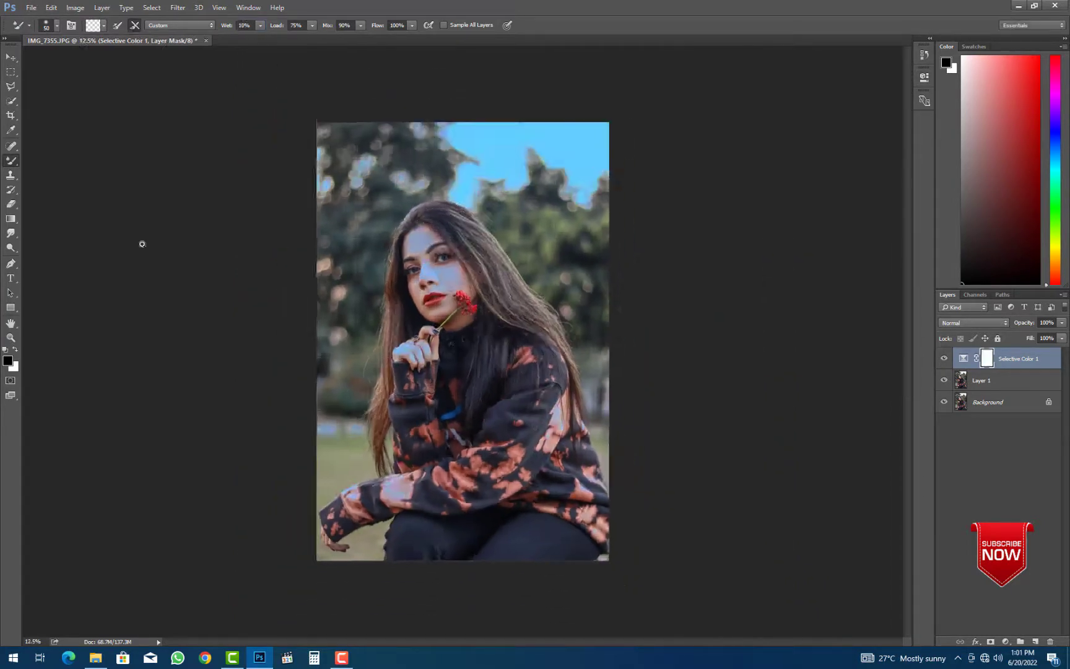
{"action": "key", "text": "ctrl+plus"}
{"action": "key", "text": "e"}
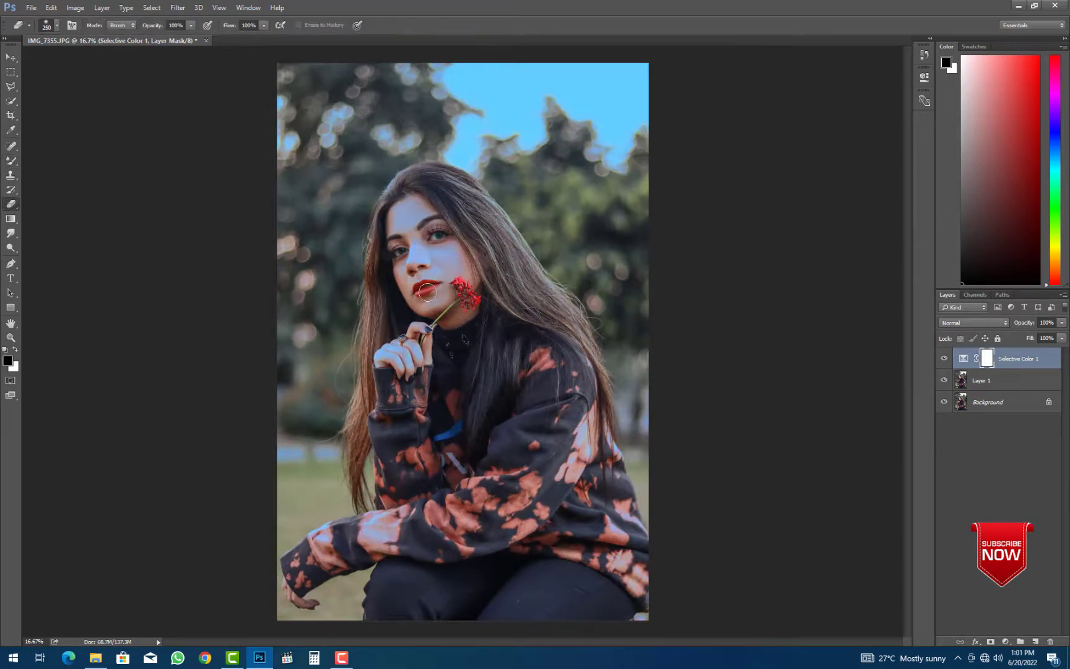
{"action": "key", "text": "bracketright"}
{"action": "key", "text": "bracketright"}
{"action": "key", "text": "bracketright"}
{"action": "key", "text": "bracketright"}
{"action": "key", "text": "bracketright"}
{"action": "key", "text": "bracketright"}
{"action": "key", "text": "bracketright"}
{"action": "left_click", "coordinate": [16, 350]}
{"action": "key", "text": "bracketright"}
{"action": "key", "text": "bracketright"}
{"action": "mouse_move", "coordinate": [428, 260]}
{"action": "left_mouse_down"}
{"action": "mouse_move", "coordinate": [423, 228]}
{"action": "mouse_move", "coordinate": [393, 313]}
{"action": "mouse_move", "coordinate": [426, 337]}
{"action": "left_mouse_up"}
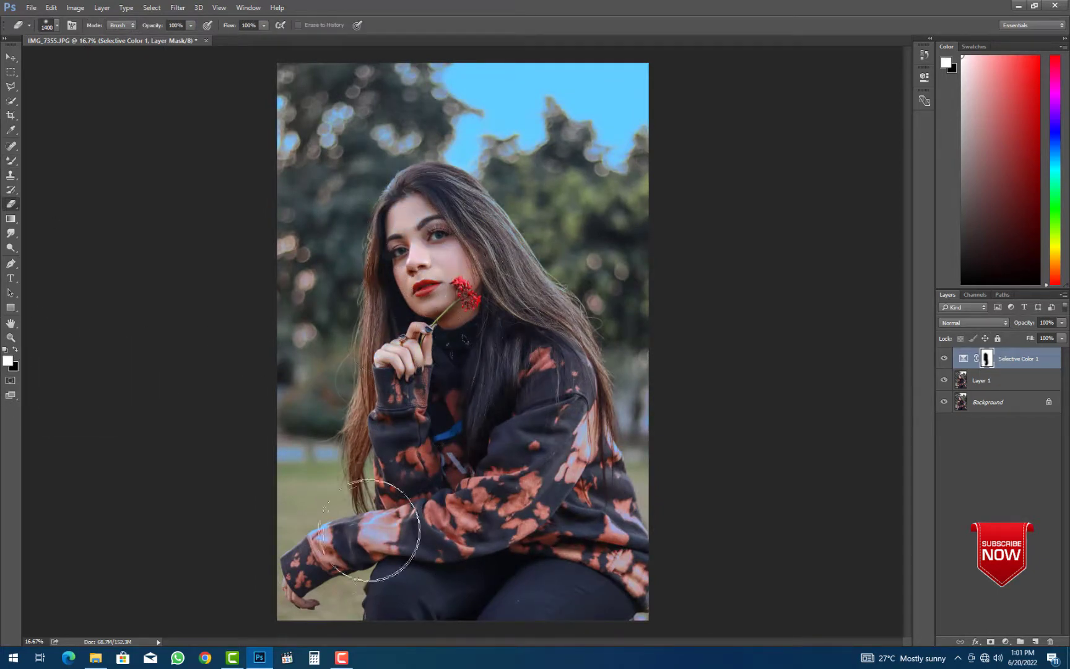
- Erase the Selective Color mask over the sweater sleeves and lower body, enlarging the eraser from 1500 to 1700 px
{"action": "key", "text": "bracketright"}
{"action": "mouse_move", "coordinate": [371, 536]}
{"action": "left_mouse_down"}
{"action": "mouse_move", "coordinate": [467, 513]}
{"action": "mouse_move", "coordinate": [741, 589]}
{"action": "mouse_move", "coordinate": [687, 392]}
{"action": "mouse_move", "coordinate": [640, 521]}
{"action": "left_mouse_up"}
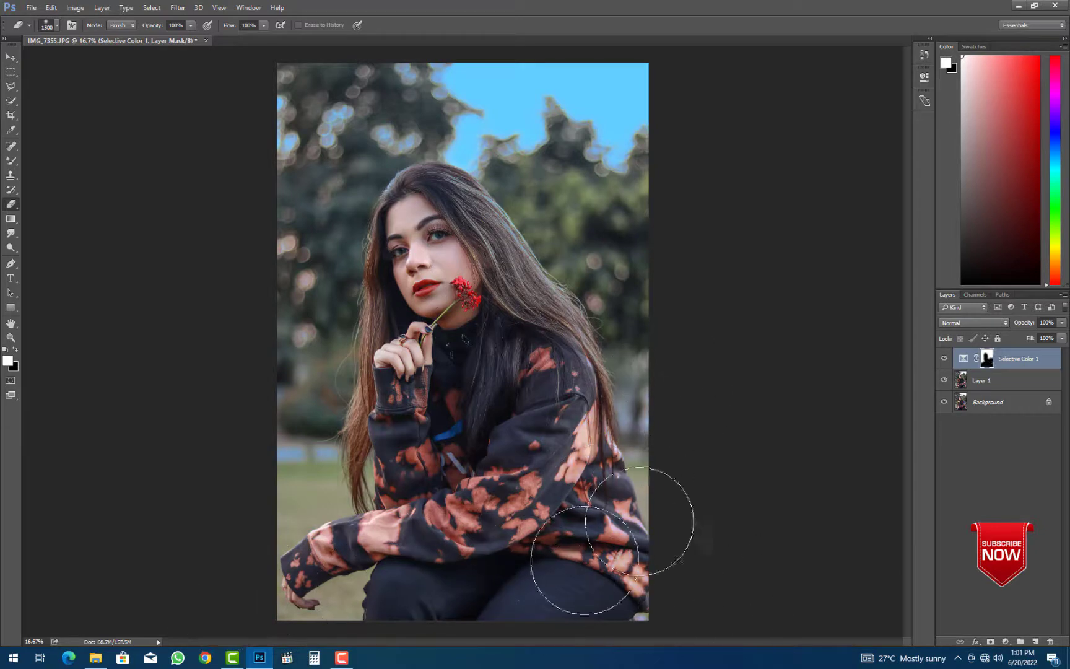
{"action": "key", "text": "bracketright"}
{"action": "key", "text": "bracketright"}
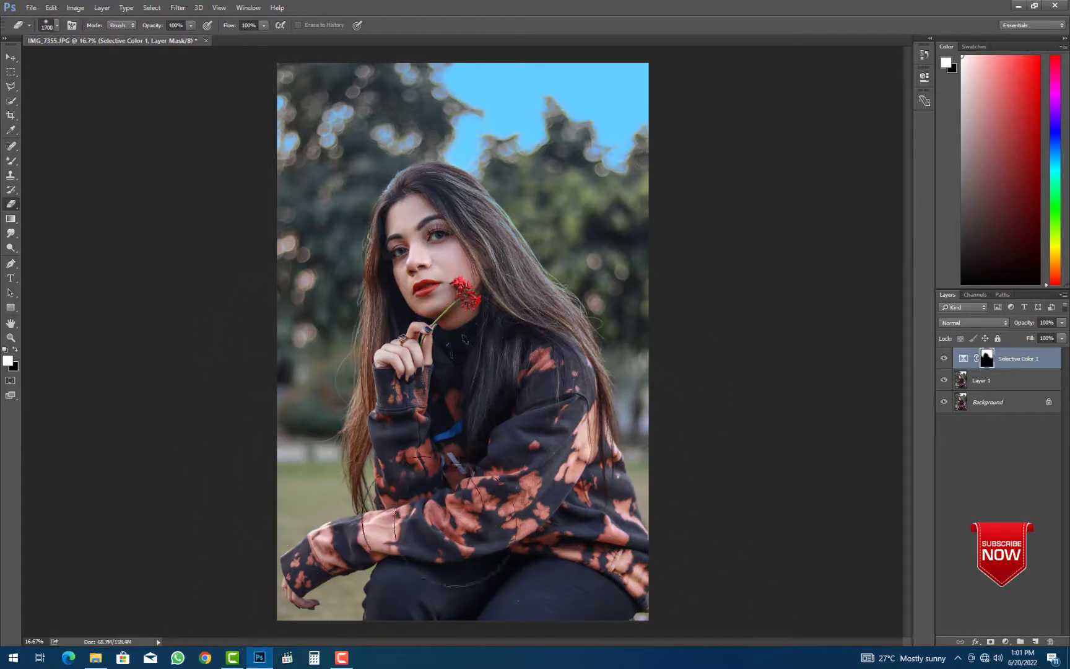
- Merge the Selective Color adjustment into Layer 1 and add a Color Lookup adjustment layer above it
{"action": "key", "text": "ctrl+e"}
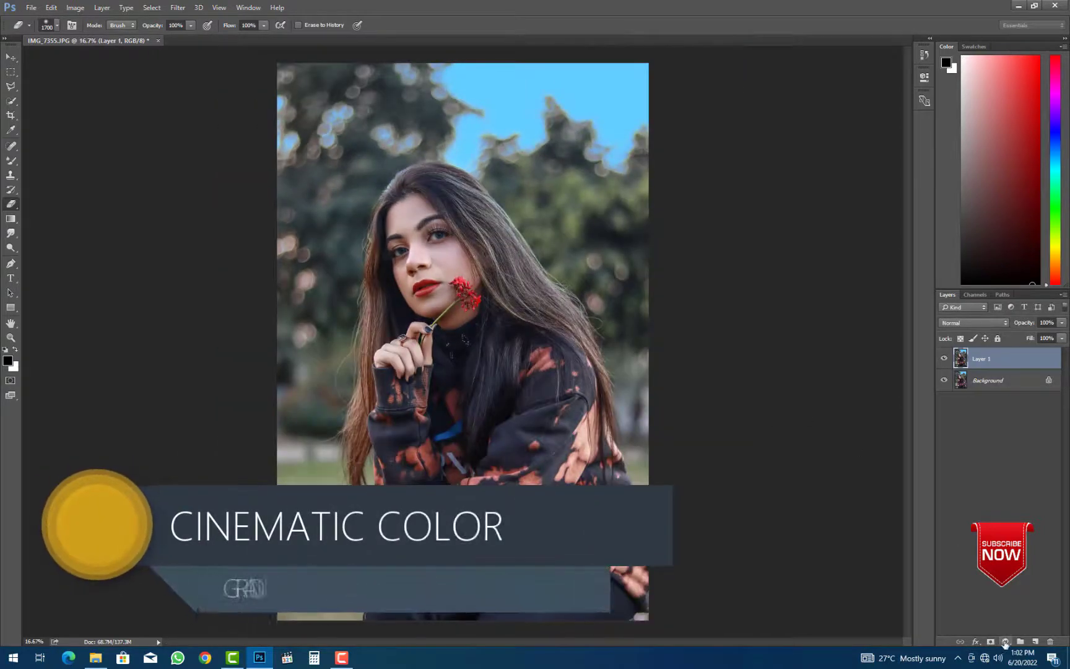
{"action": "left_click", "coordinate": [1005, 642]}
{"action": "left_click", "coordinate": [991, 567]}
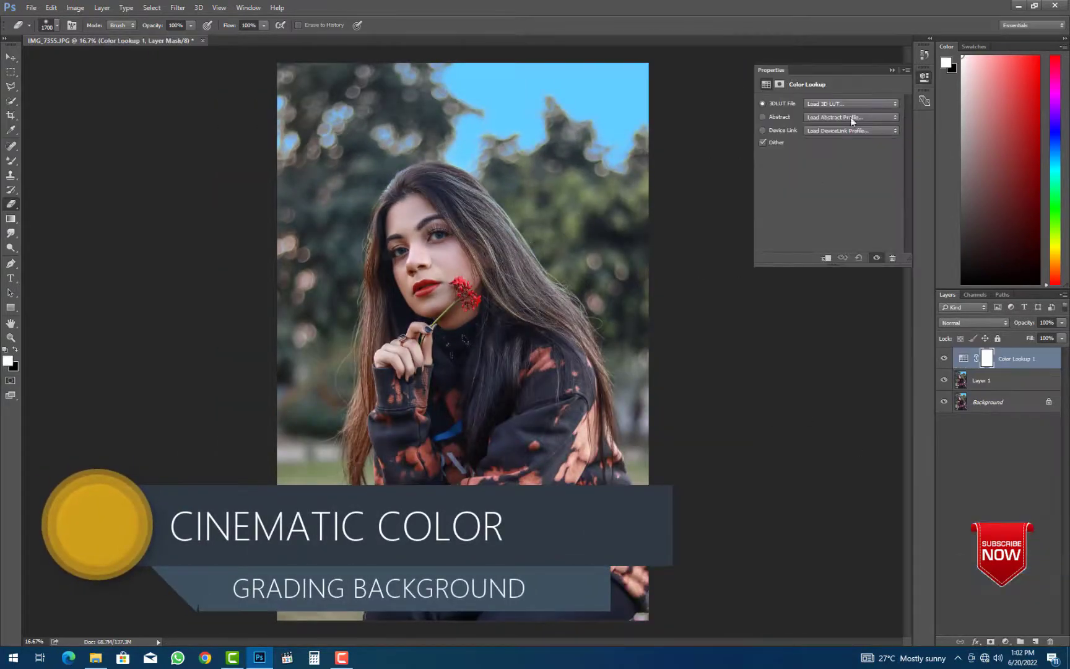
- Browse the 3D LUT files for the Color Lookup adjustment and choose z1 (88).CUBE
{"action": "left_click", "coordinate": [850, 104]}
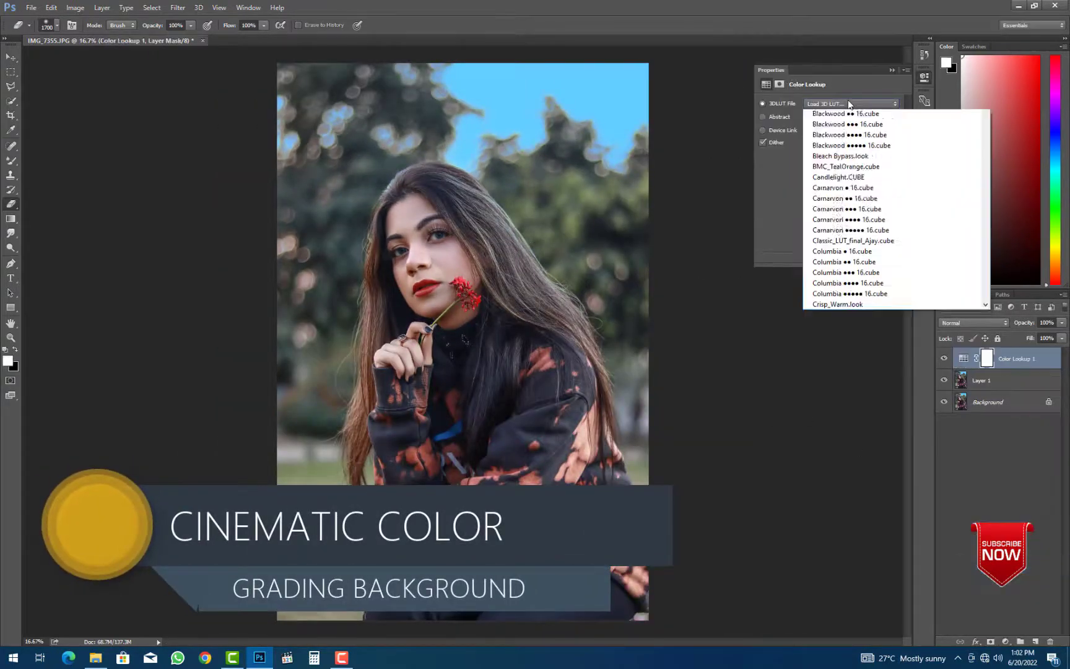
{"action": "left_click_drag", "start_coordinate": [988, 149], "coordinate": [987, 527]}
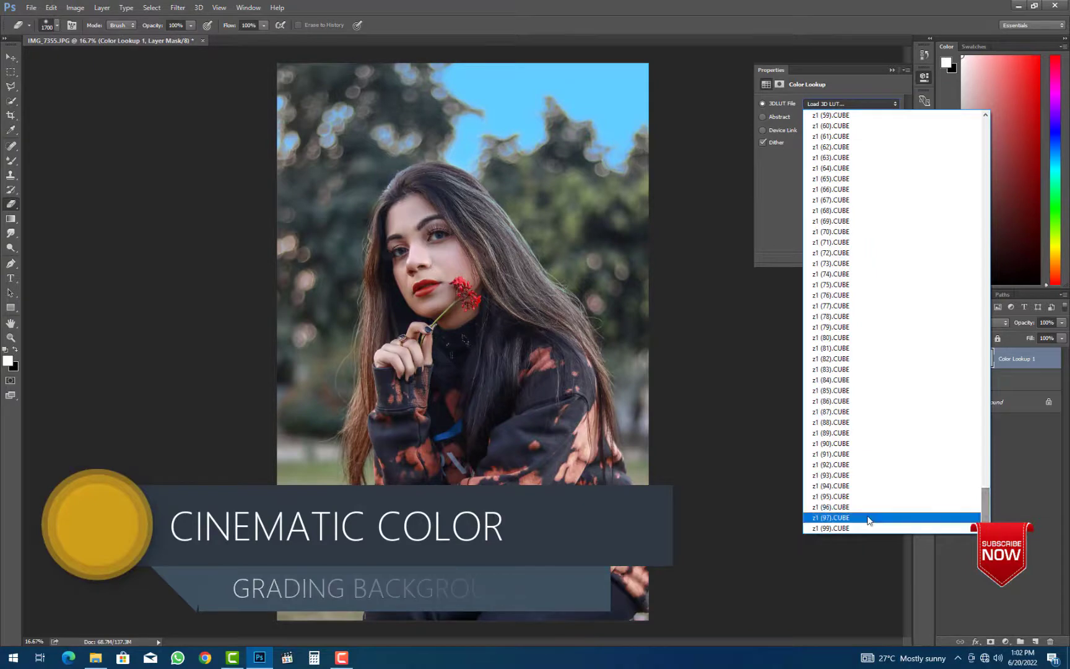
{"action": "left_click", "coordinate": [843, 517]}
{"action": "key", "text": "Up"}
{"action": "key", "text": "Up"}
{"action": "key", "text": "Up"}
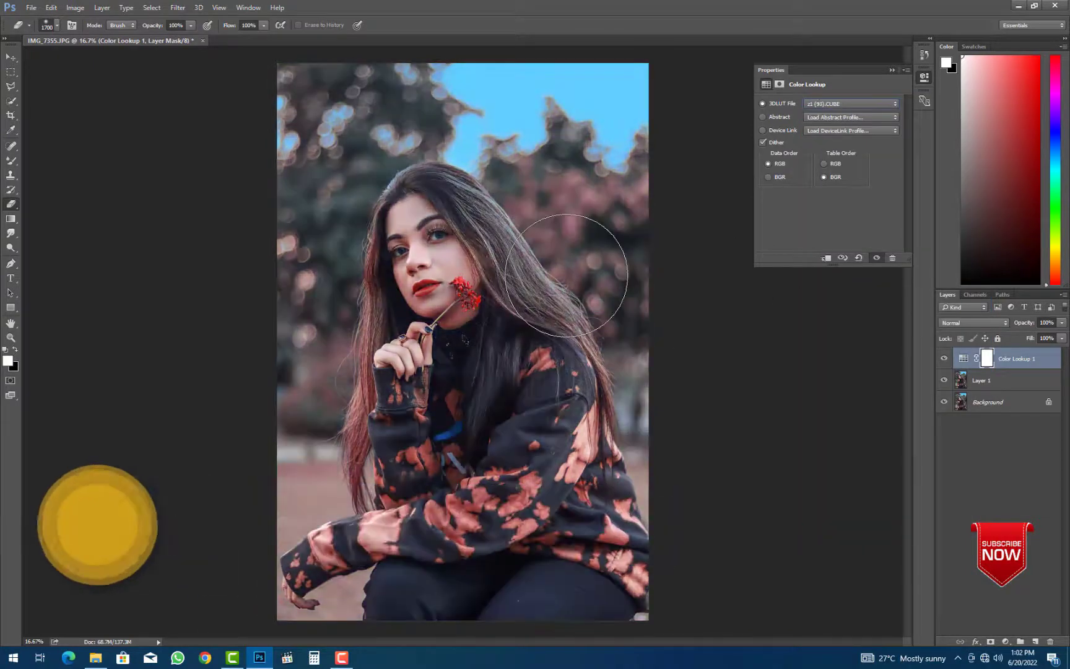
{"action": "key", "text": "Up"}
{"action": "key", "text": "Up"}
{"action": "key", "text": "Up"}
{"action": "key", "text": "Up"}
{"action": "key", "text": "Up"}
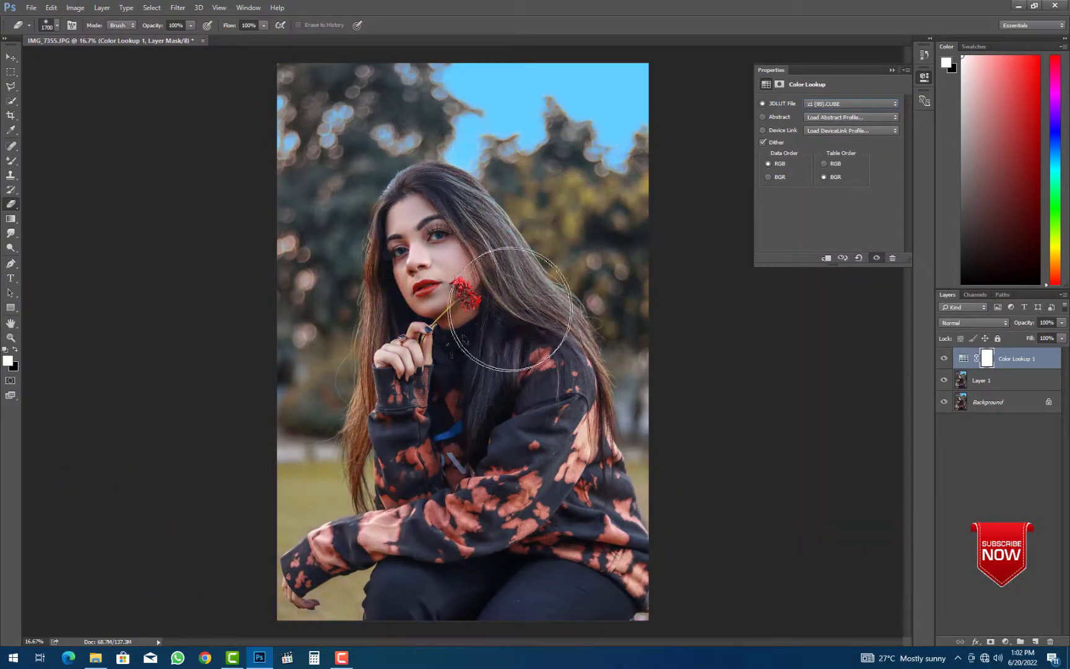
{"action": "key", "text": "Up"}
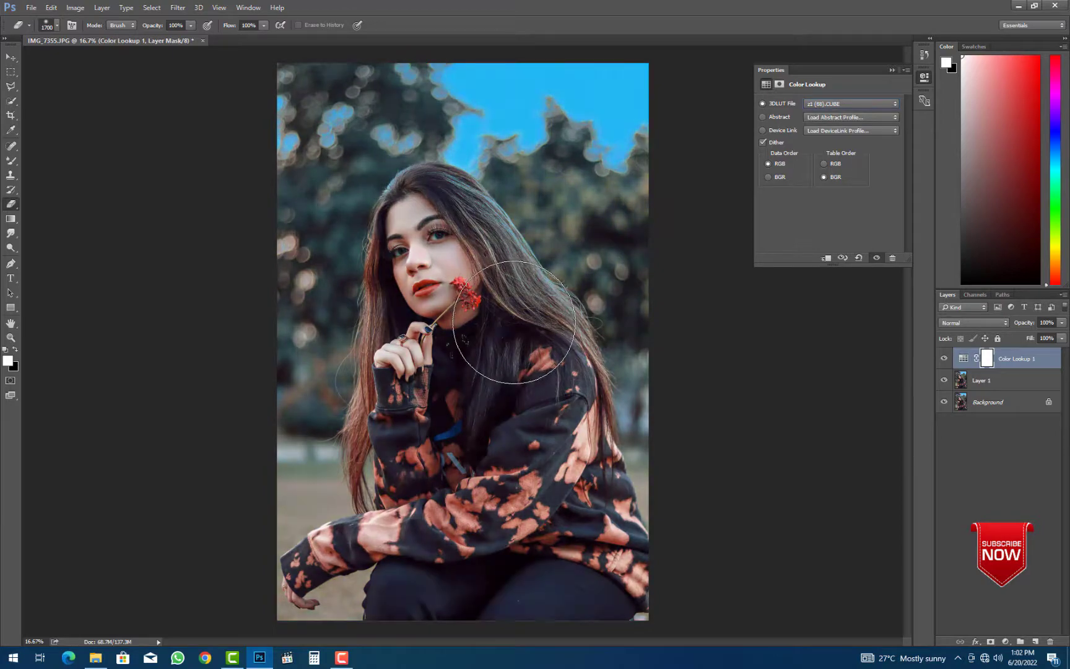
- Merge the Color Lookup adjustment and Layer 1 down into the Background layer
{"action": "scroll", "coordinate": [423, 296], "scroll_direction": "up", "scroll_amount": 3}
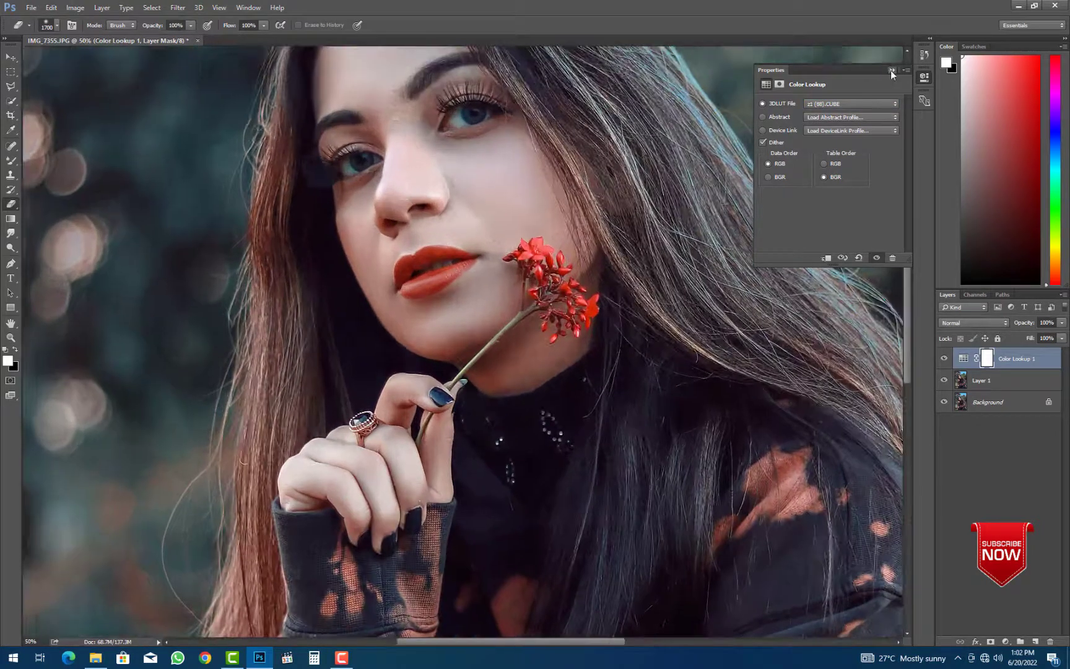
{"action": "left_click", "coordinate": [892, 70]}
{"action": "scroll", "coordinate": [371, 301], "scroll_direction": "down", "scroll_amount": 4}
{"action": "scroll", "coordinate": [371, 300], "scroll_direction": "up", "scroll_amount": 2}
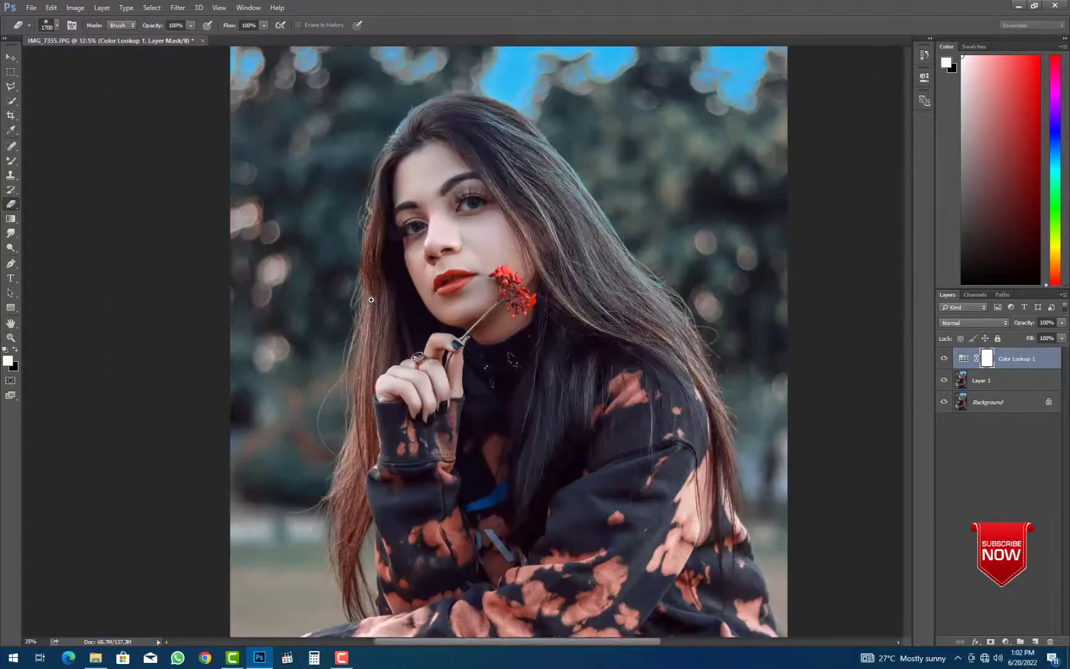
{"action": "left_click", "coordinate": [371, 300], "text": "ctrl"}
{"action": "left_click", "coordinate": [371, 300], "text": "ctrl"}
{"action": "left_click_drag", "start_coordinate": [588, 167], "coordinate": [584, 302]}
{"action": "left_click", "coordinate": [526, 336], "text": "ctrl"}
{"action": "key", "text": "ctrl+e"}
{"action": "key", "text": "ctrl+e"}
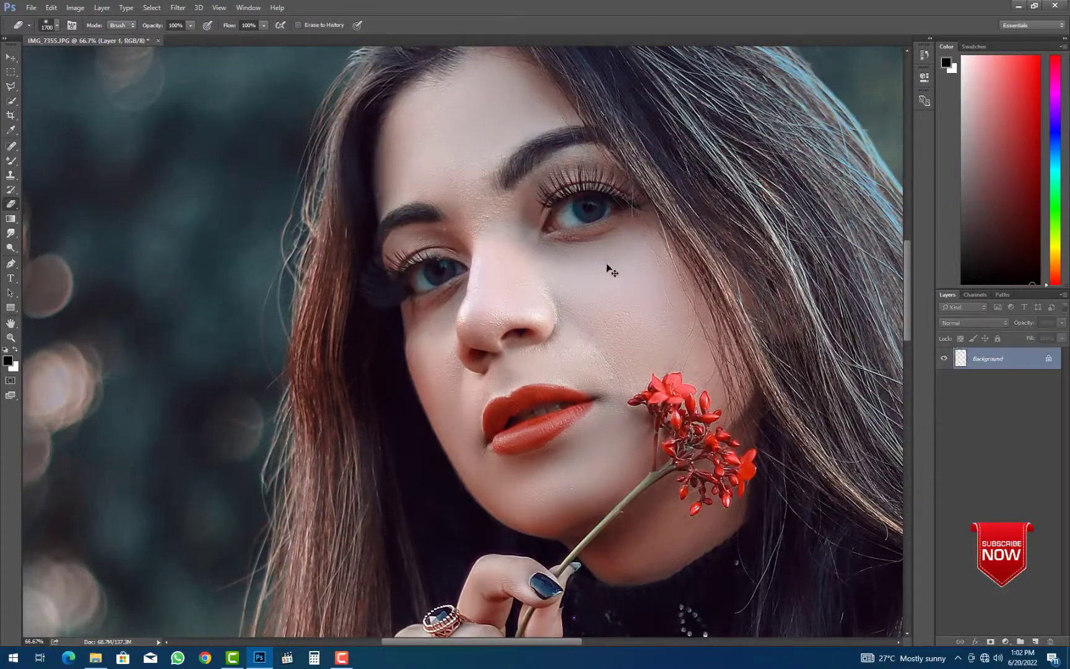
- Duplicate the Background onto a new layer and open the Portraiture filter with the face previewed at 100%
{"action": "scroll", "coordinate": [308, 272], "scroll_direction": "down", "scroll_amount": 1}
{"action": "key", "text": "ctrl+j"}
{"action": "left_click", "coordinate": [178, 8]}
{"action": "left_click", "coordinate": [218, 72]}
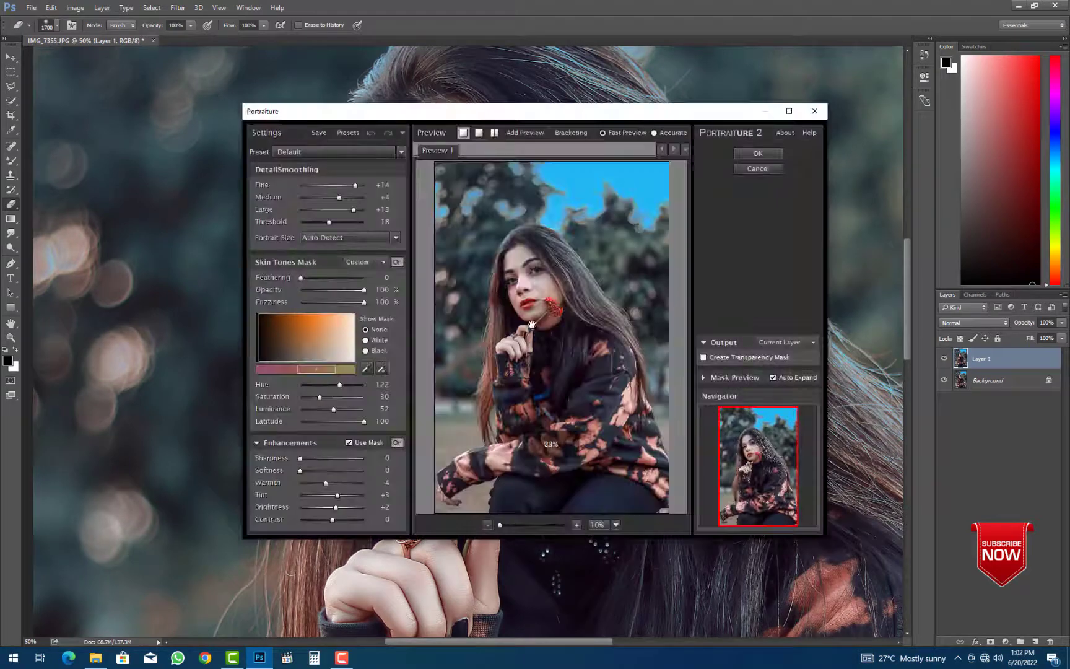
{"action": "left_click", "coordinate": [528, 289]}
{"action": "left_click", "coordinate": [546, 257]}
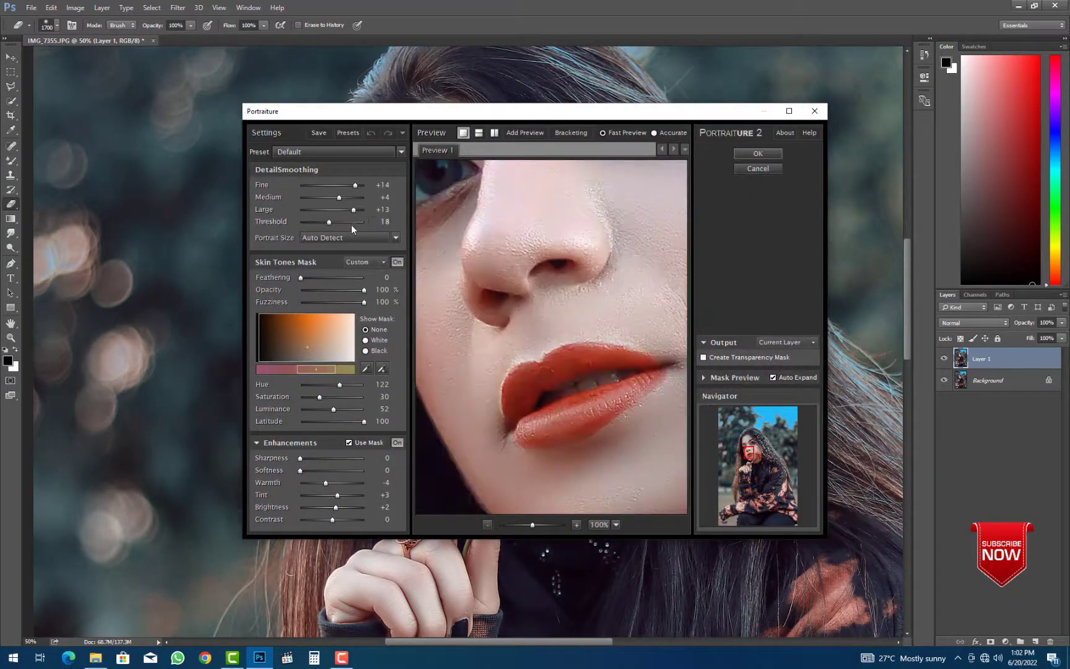
- Apply Portraiture with Fine +19, Medium +16, Large +20, Threshold 36 and Brightness 0
{"action": "left_click", "coordinate": [358, 222]}
{"action": "left_click", "coordinate": [363, 186]}
{"action": "left_click", "coordinate": [358, 197]}
{"action": "left_click", "coordinate": [365, 210]}
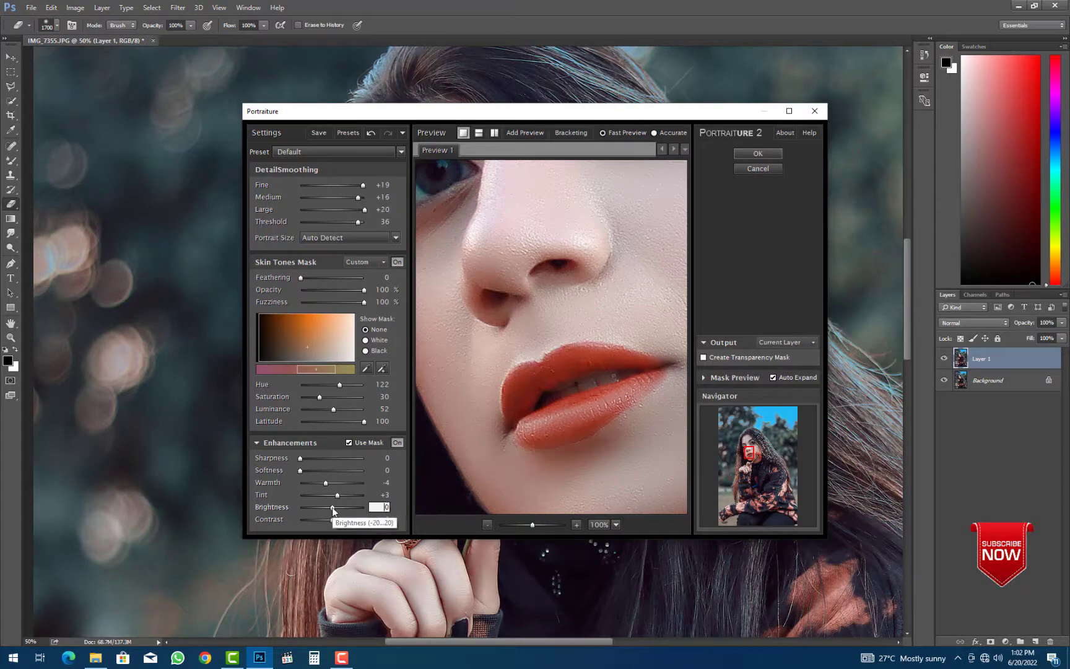
{"action": "left_click_drag", "start_coordinate": [583, 301], "coordinate": [561, 372]}
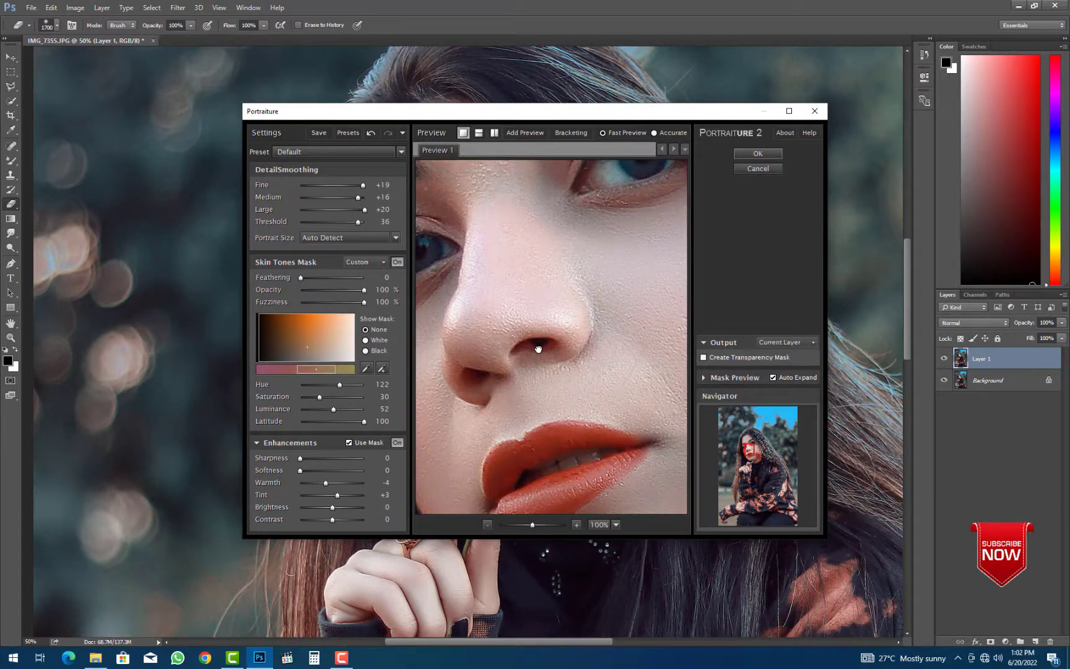
{"action": "key", "text": "Return"}
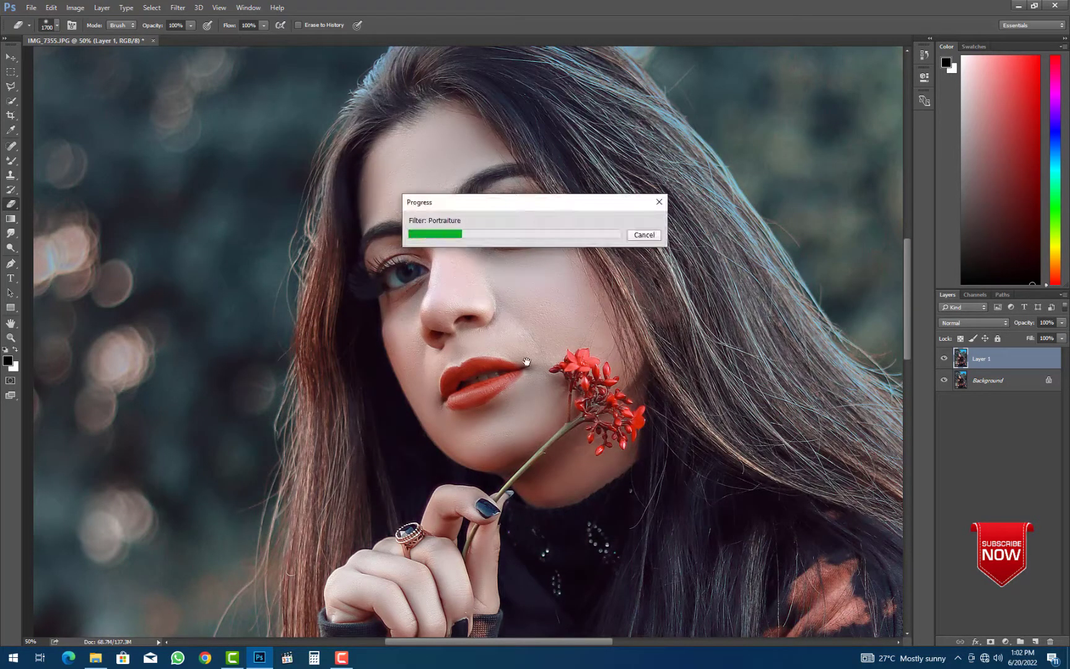
- Merge the smoothed layer into the Background and duplicate the result onto a new layer
{"action": "left_click_drag", "start_coordinate": [431, 299], "coordinate": [380, 324]}
{"action": "scroll", "coordinate": [377, 313], "scroll_direction": "up", "scroll_amount": 4}
{"action": "left_click_drag", "start_coordinate": [605, 191], "coordinate": [473, 339]}
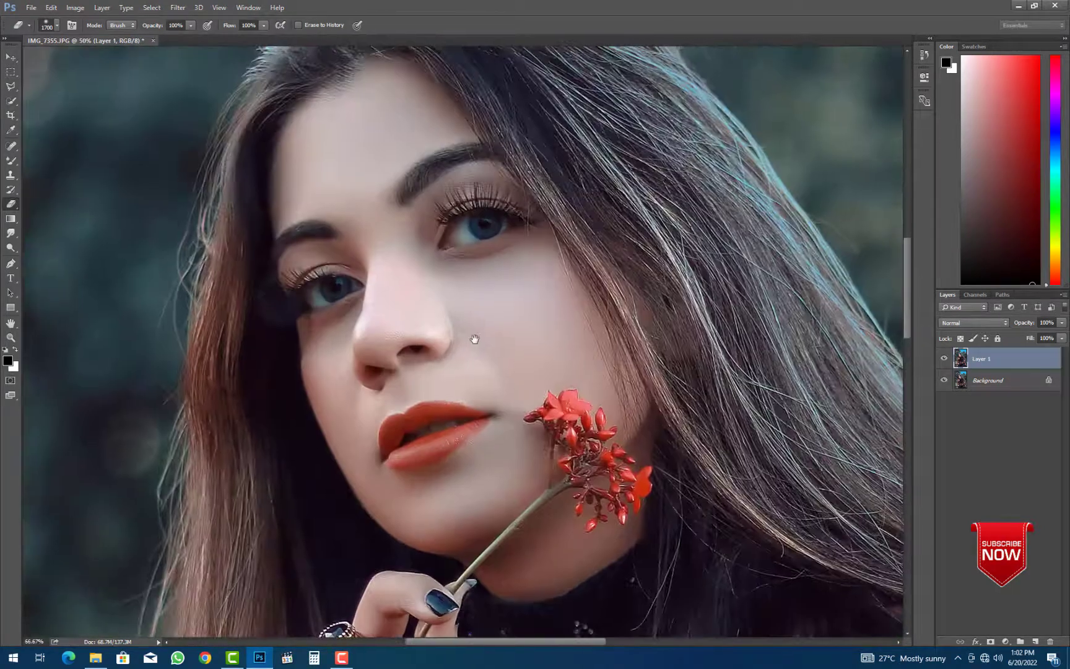
{"action": "left_click_drag", "start_coordinate": [520, 272], "coordinate": [575, 283]}
{"action": "scroll", "coordinate": [575, 283], "scroll_direction": "up", "scroll_amount": 1}
{"action": "key", "text": "ctrl+e"}
{"action": "scroll", "coordinate": [558, 215], "scroll_direction": "up", "scroll_amount": 1}
{"action": "key", "text": "ctrl+j"}
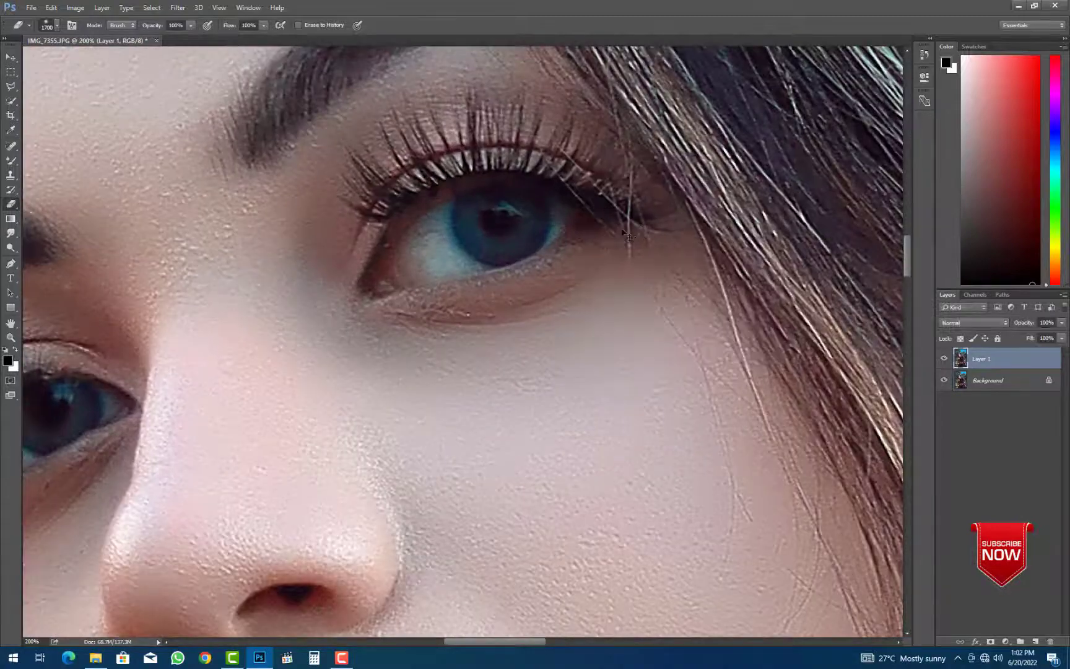
- Brighten Layer 1 strongly with Levels by lightening the midtones and lowering the white point
{"action": "key", "text": "ctrl+l"}
{"action": "left_click_drag", "start_coordinate": [671, 291], "coordinate": [612, 292]}
{"action": "left_click_drag", "start_coordinate": [719, 292], "coordinate": [705, 292]}
{"action": "key", "text": "Return"}
- Add a black layer mask that hides the brightened Layer 1
{"action": "left_click", "coordinate": [1006, 642]}
{"action": "left_click", "coordinate": [948, 585]}
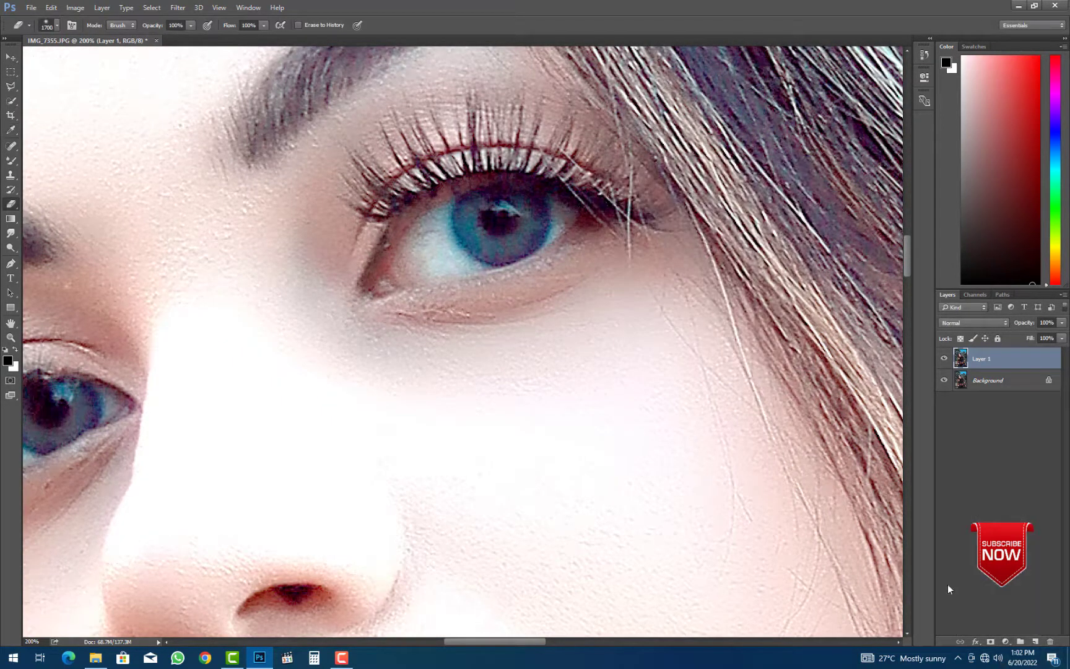
{"action": "left_click", "coordinate": [990, 642], "text": "alt"}
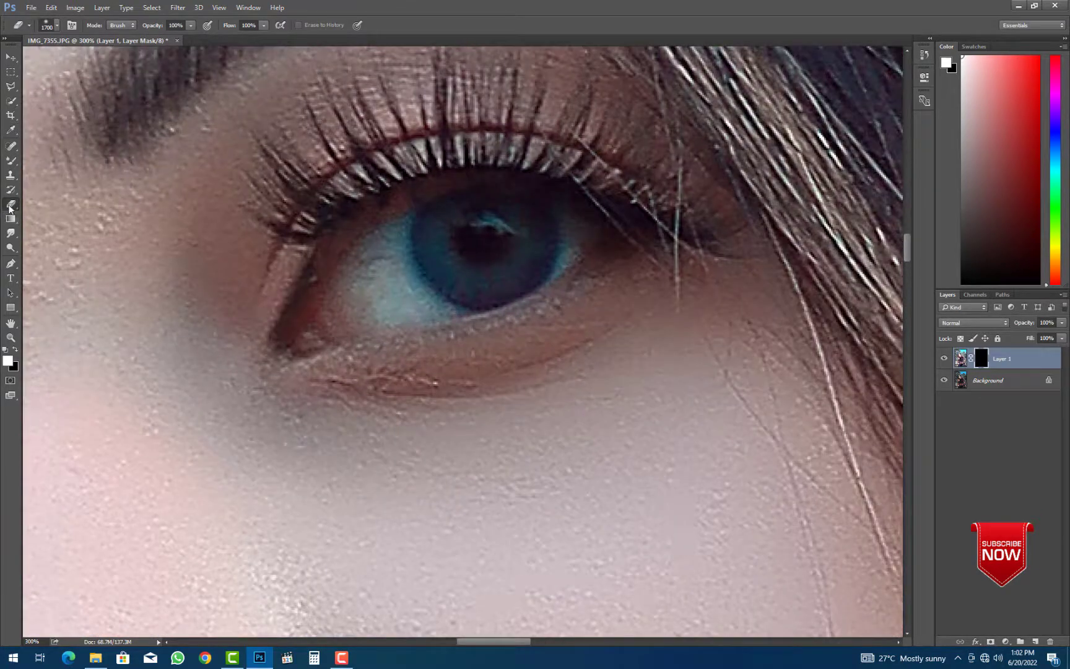
- Reveal the brightened layer on the iris of the woman's left eye with a small eraser on the mask
{"action": "left_click", "coordinate": [9, 207]}
{"action": "scroll", "coordinate": [490, 263], "scroll_direction": "up", "scroll_amount": 1}
{"action": "key", "text": "bracketleft"}
{"action": "key", "text": "bracketleft"}
{"action": "key", "text": "bracketleft"}
{"action": "key", "text": "bracketleft"}
{"action": "key", "text": "bracketleft"}
{"action": "key", "text": "bracketleft"}
{"action": "key", "text": "bracketleft"}
{"action": "key", "text": "bracketleft"}
{"action": "key", "text": "bracketleft"}
{"action": "key", "text": "bracketleft"}
{"action": "key", "text": "bracketleft"}
{"action": "key", "text": "bracketleft"}
{"action": "key", "text": "bracketleft"}
{"action": "key", "text": "bracketleft"}
{"action": "key", "text": "bracketleft"}
{"action": "key", "text": "bracketleft"}
{"action": "key", "text": "bracketleft"}
{"action": "key", "text": "bracketleft"}
{"action": "key", "text": "bracketleft"}
{"action": "key", "text": "bracketleft"}
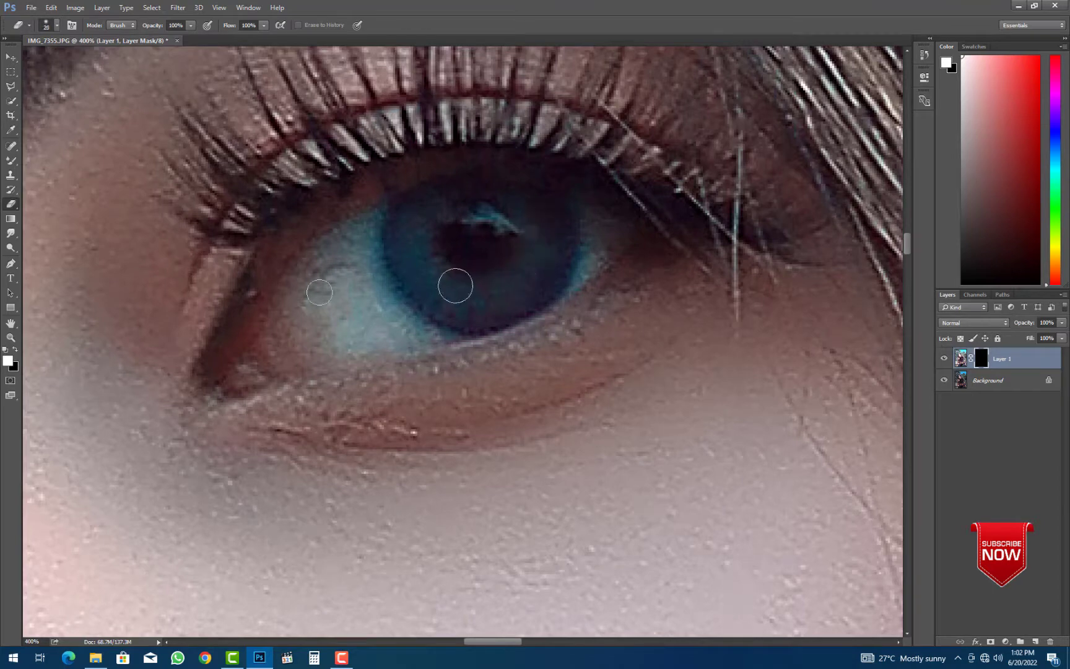
{"action": "key", "text": "bracketright"}
{"action": "key", "text": "bracketright"}
{"action": "mouse_move", "coordinate": [523, 256]}
{"action": "left_mouse_down"}
{"action": "mouse_move", "coordinate": [540, 223]}
{"action": "mouse_move", "coordinate": [523, 265]}
{"action": "mouse_move", "coordinate": [473, 280]}
{"action": "mouse_move", "coordinate": [437, 258]}
{"action": "mouse_move", "coordinate": [423, 229]}
{"action": "mouse_move", "coordinate": [439, 195]}
{"action": "mouse_move", "coordinate": [489, 192]}
{"action": "mouse_move", "coordinate": [530, 232]}
{"action": "mouse_move", "coordinate": [483, 282]}
{"action": "mouse_move", "coordinate": [454, 283]}
{"action": "left_mouse_up"}
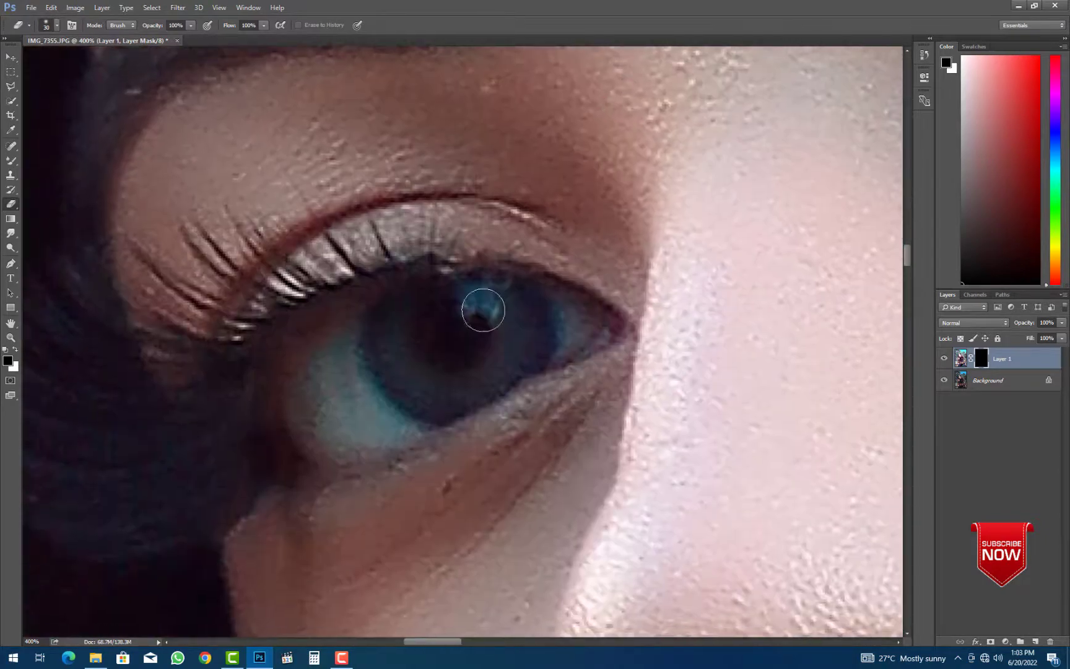
- Reveal the brightened layer on the iris and lower lid edge of the woman's right eye, using a smaller eraser for the lid
{"action": "mouse_move", "coordinate": [483, 310]}
{"action": "left_mouse_down"}
{"action": "mouse_move", "coordinate": [519, 335]}
{"action": "mouse_move", "coordinate": [496, 368]}
{"action": "mouse_move", "coordinate": [474, 376]}
{"action": "mouse_move", "coordinate": [420, 370]}
{"action": "mouse_move", "coordinate": [400, 347]}
{"action": "mouse_move", "coordinate": [399, 313]}
{"action": "left_mouse_up"}
{"action": "key", "text": "bracketleft"}
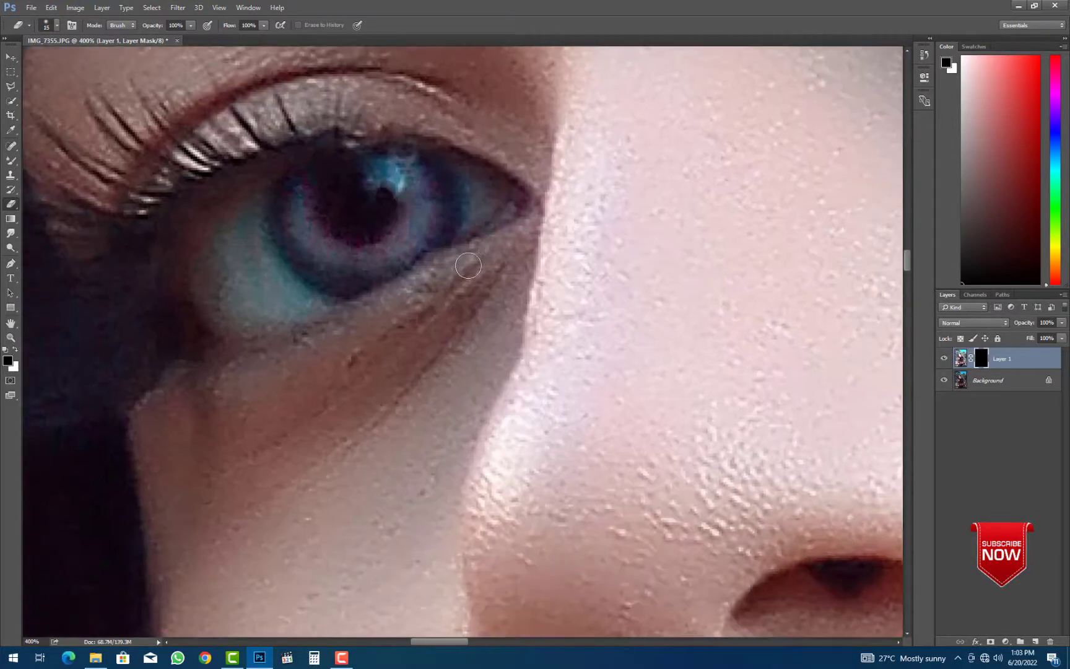
{"action": "left_click_drag", "start_coordinate": [435, 274], "coordinate": [428, 293]}
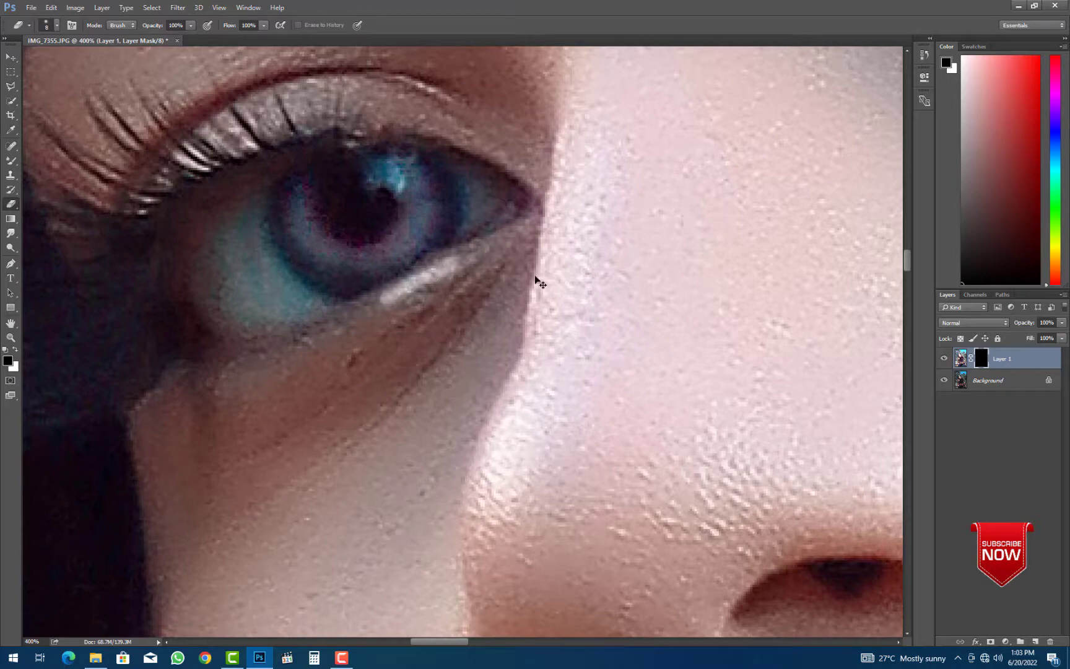
- Reveal a bright highlight along the lower lip on the layer mask with a 30 px eraser
{"action": "left_click_drag", "start_coordinate": [477, 354], "coordinate": [396, 289]}
{"action": "scroll", "coordinate": [401, 291], "scroll_direction": "down", "scroll_amount": 2}
{"action": "key", "text": "bracketright"}
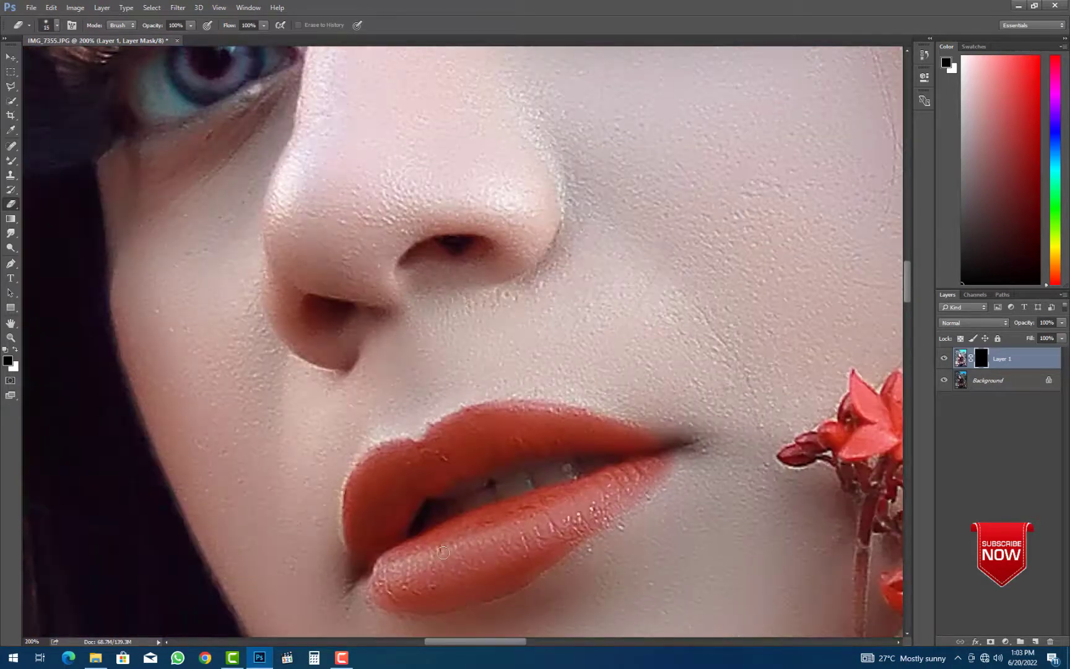
{"action": "left_click_drag", "start_coordinate": [498, 529], "coordinate": [400, 565]}
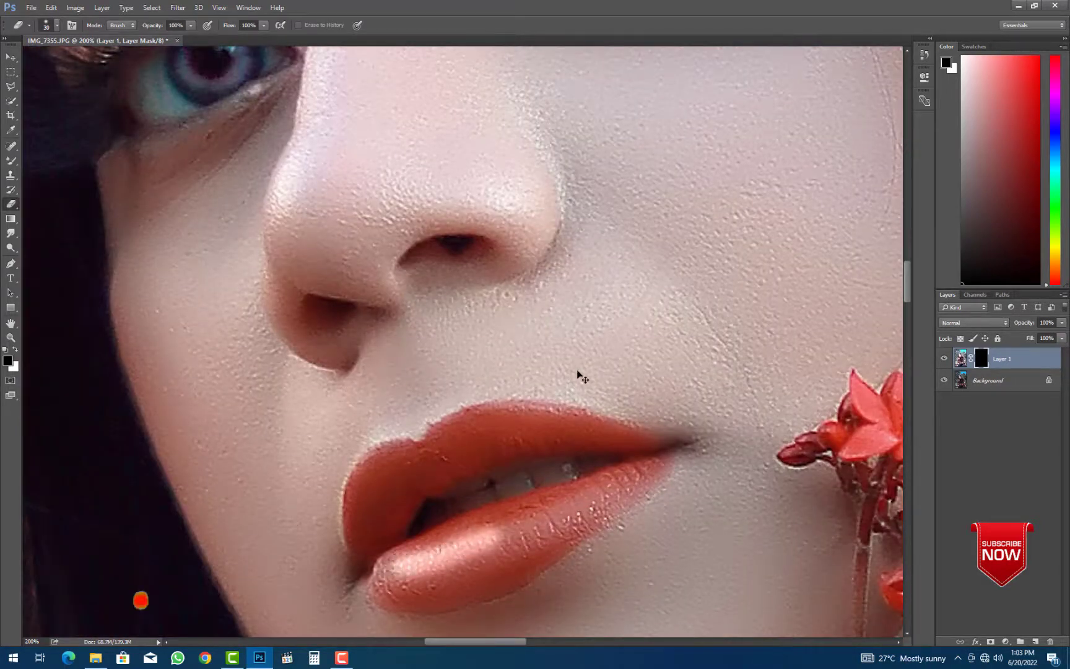
- Set up the Dodge tool with the Highlights range and 64% exposure
{"action": "scroll", "coordinate": [428, 366], "scroll_direction": "down", "scroll_amount": 3}
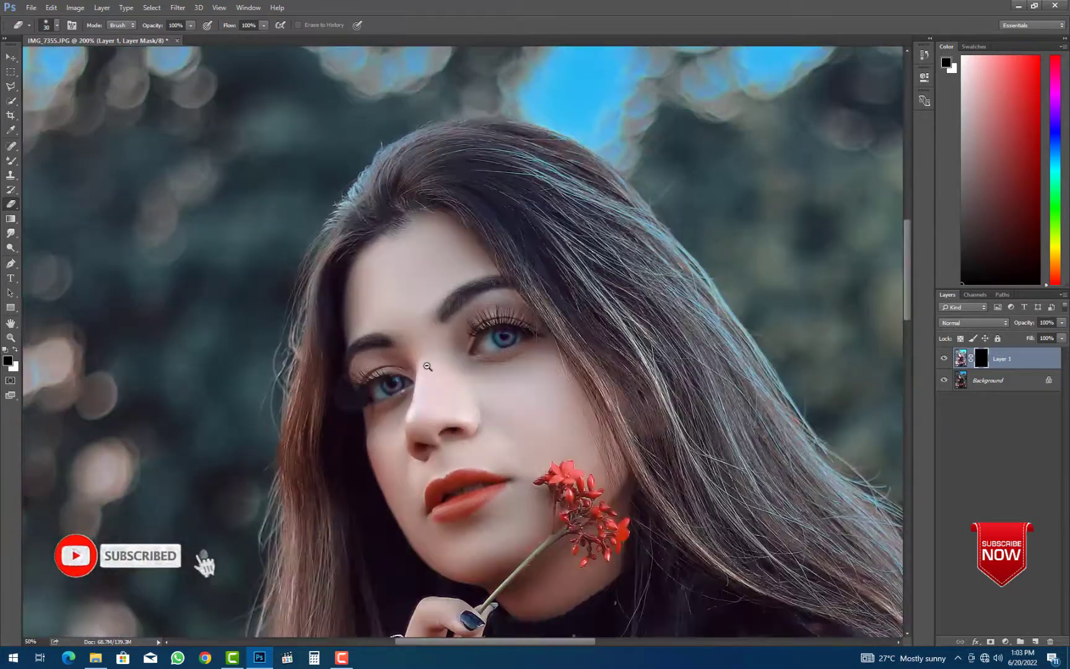
{"action": "scroll", "coordinate": [428, 366], "scroll_direction": "down", "scroll_amount": 4}
{"action": "scroll", "coordinate": [449, 294], "scroll_direction": "up", "scroll_amount": 2}
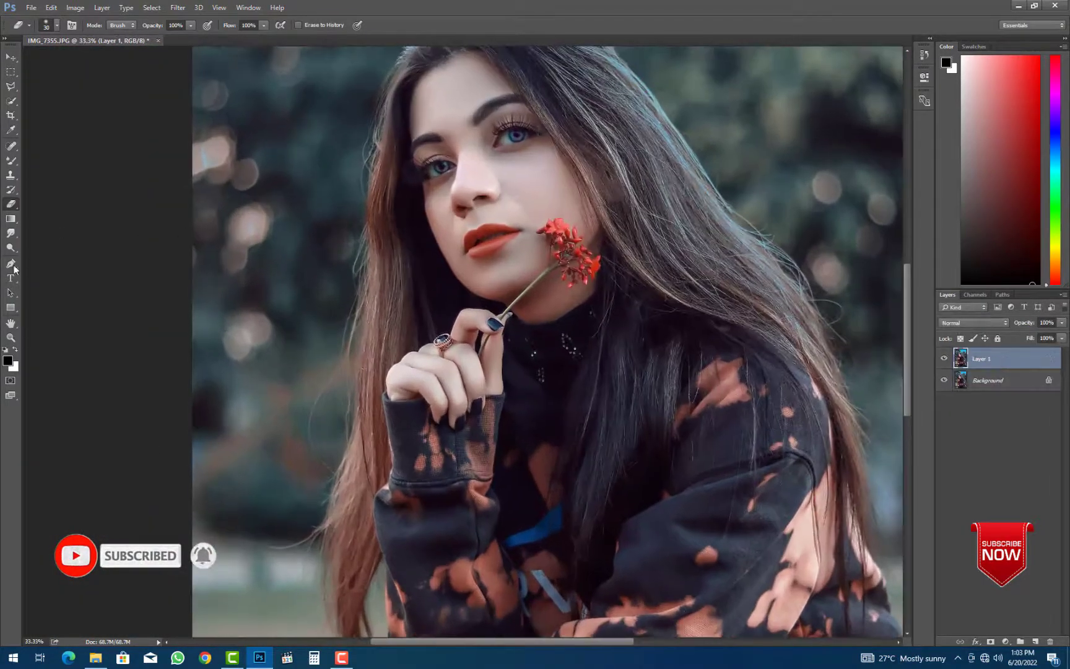
{"action": "right_click", "coordinate": [11, 248]}
{"action": "left_click", "coordinate": [67, 247]}
{"action": "scroll", "coordinate": [378, 104], "scroll_direction": "up", "scroll_amount": 1}
{"action": "left_click", "coordinate": [137, 25]}
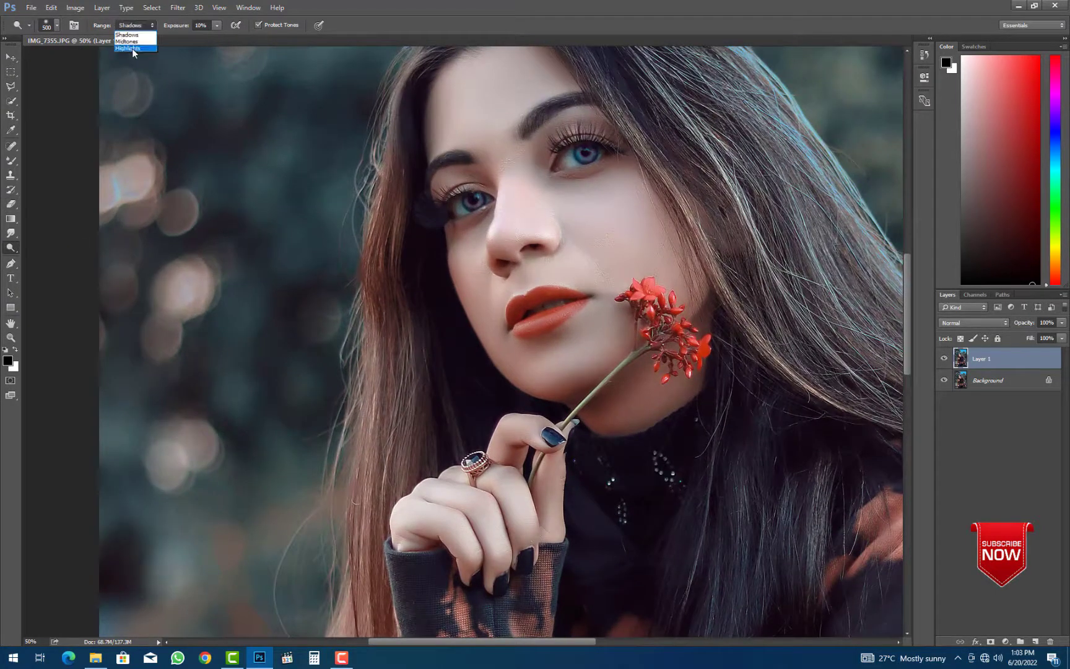
{"action": "left_click", "coordinate": [133, 49]}
{"action": "left_click", "coordinate": [248, 38]}
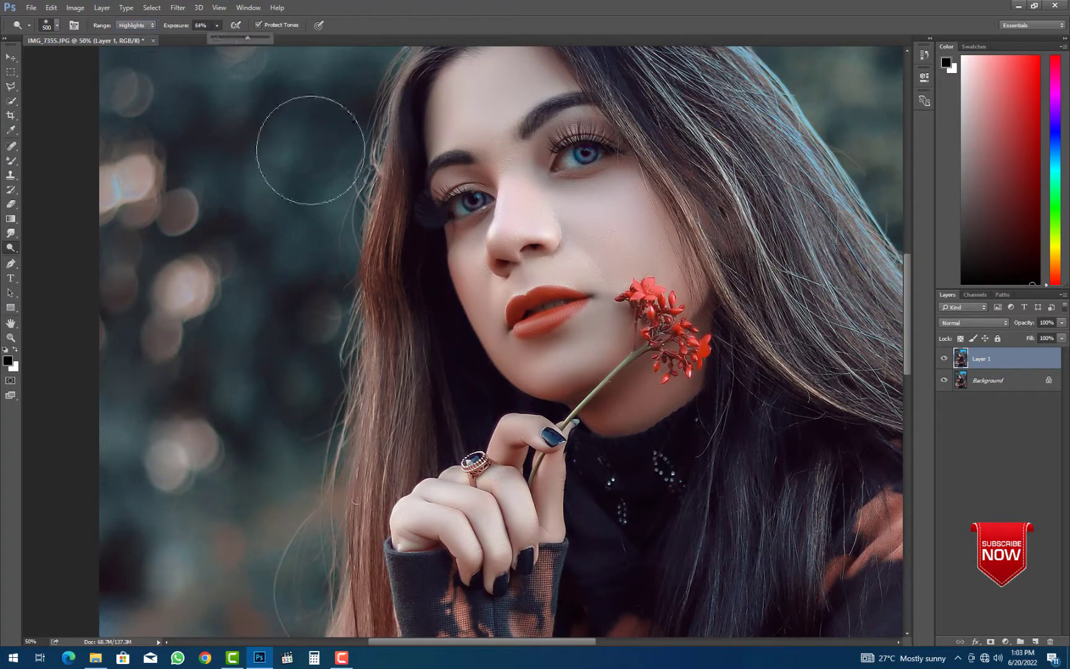
- Lower the Dodge tool's exposure to 30% and shrink its brush to 70 px
{"action": "left_click", "coordinate": [311, 151]}
{"action": "left_click_drag", "start_coordinate": [377, 434], "coordinate": [399, 270]}
{"action": "key", "text": "bracketleft"}
{"action": "key", "text": "bracketleft"}
{"action": "key", "text": "bracketleft"}
{"action": "key", "text": "bracketleft"}
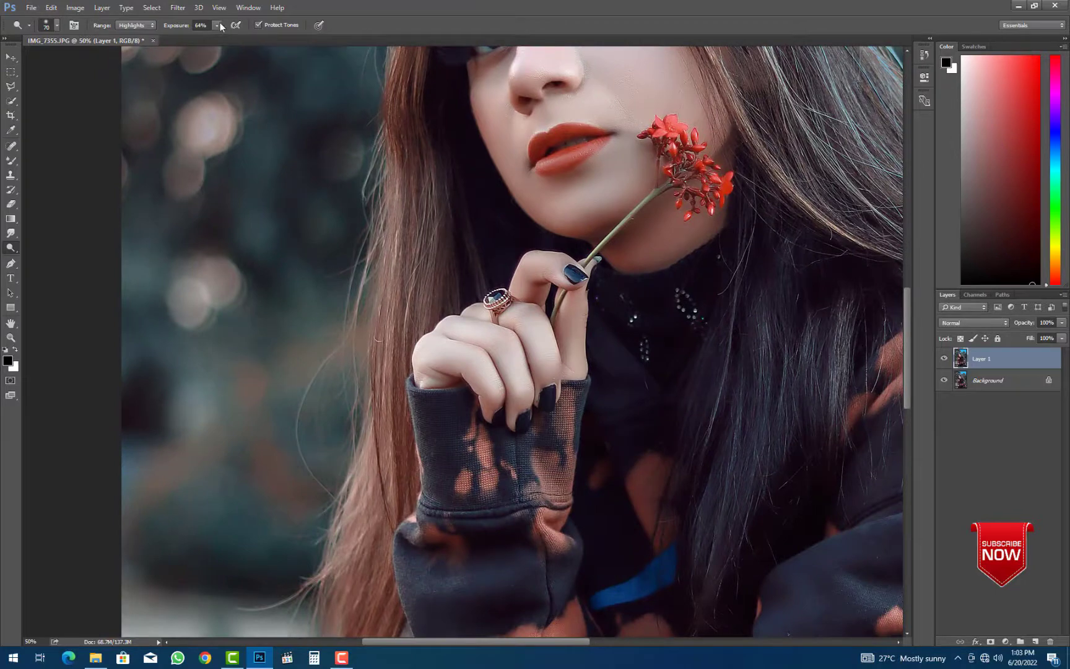
{"action": "scroll", "coordinate": [361, 248], "scroll_direction": "down", "scroll_amount": 1}
{"action": "key", "text": "bracketleft"}
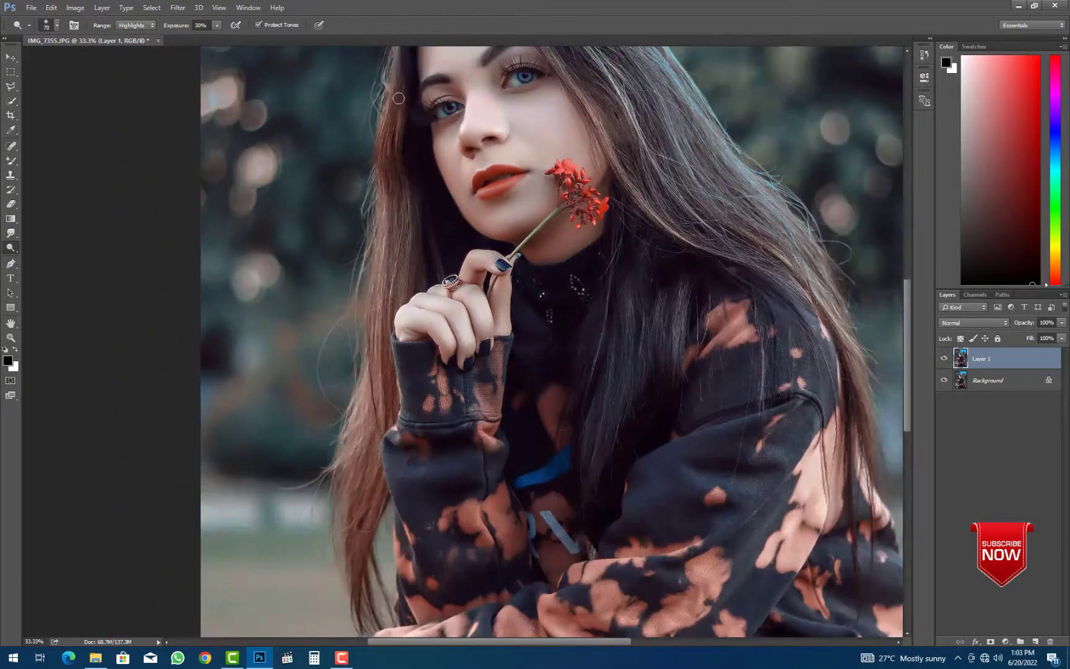
- Dodge the highlights along the reddish hair falling beside the woman's face and raised arm down to its ends
{"action": "key", "text": "bracketright"}
{"action": "mouse_move", "coordinate": [389, 361]}
{"action": "left_mouse_down"}
{"action": "mouse_move", "coordinate": [381, 338]}
{"action": "mouse_move", "coordinate": [361, 460]}
{"action": "mouse_move", "coordinate": [366, 540]}
{"action": "left_mouse_up"}
{"action": "left_click_drag", "start_coordinate": [379, 418], "coordinate": [342, 668]}
{"action": "key", "text": "bracketleft"}
{"action": "key", "text": "bracketleft"}
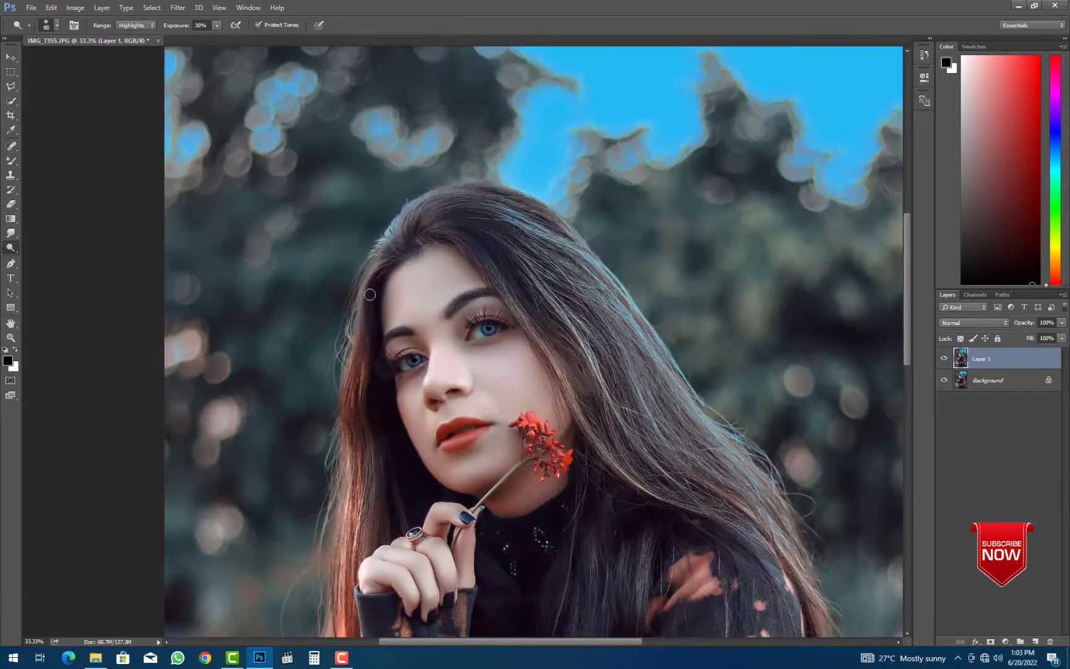
- Dodge the highlights on the woman's lips with a 70 px brush
{"action": "left_click_drag", "start_coordinate": [469, 293], "coordinate": [465, 267]}
{"action": "scroll", "coordinate": [505, 220], "scroll_direction": "up", "scroll_amount": 1}
{"action": "key", "text": "bracketright"}
{"action": "key", "text": "bracketright"}
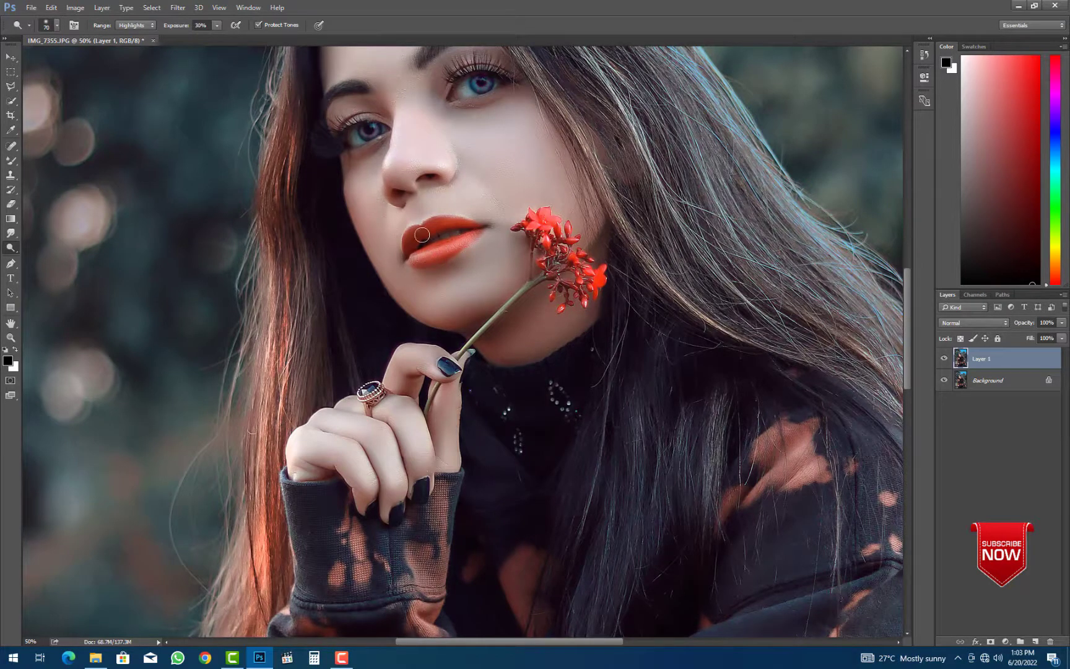
- Merge the dodged layer into the background and duplicate the result as a new layer
{"action": "scroll", "coordinate": [376, 337], "scroll_direction": "down", "scroll_amount": 3}
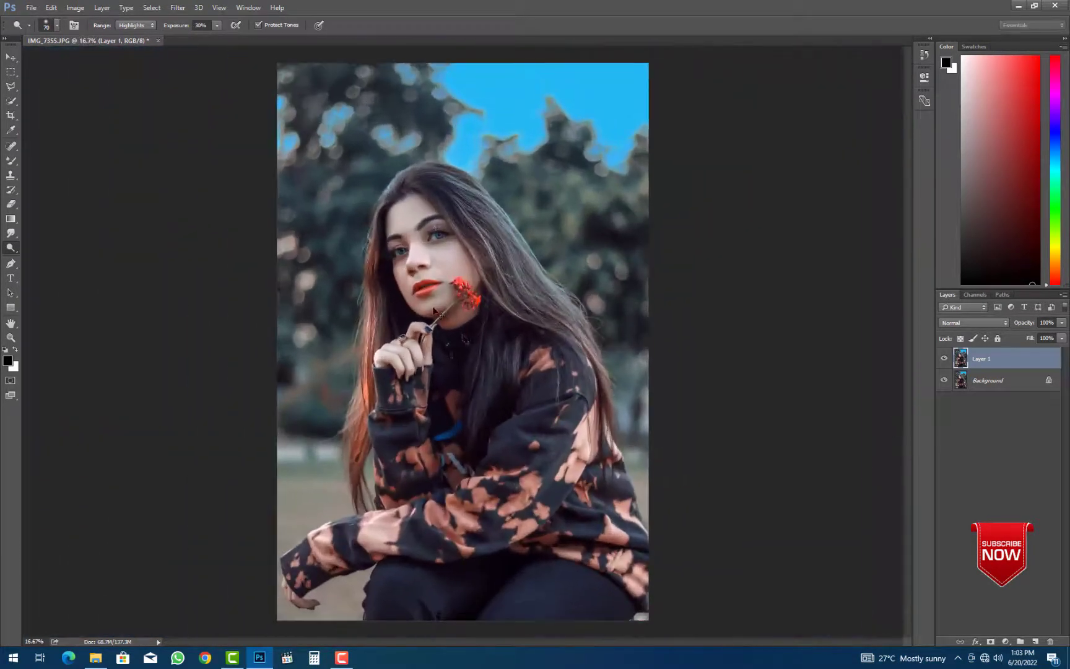
{"action": "key", "text": "ctrl+e"}
{"action": "scroll", "coordinate": [437, 232], "scroll_direction": "up", "scroll_amount": 5}
{"action": "key", "text": "ctrl+j"}
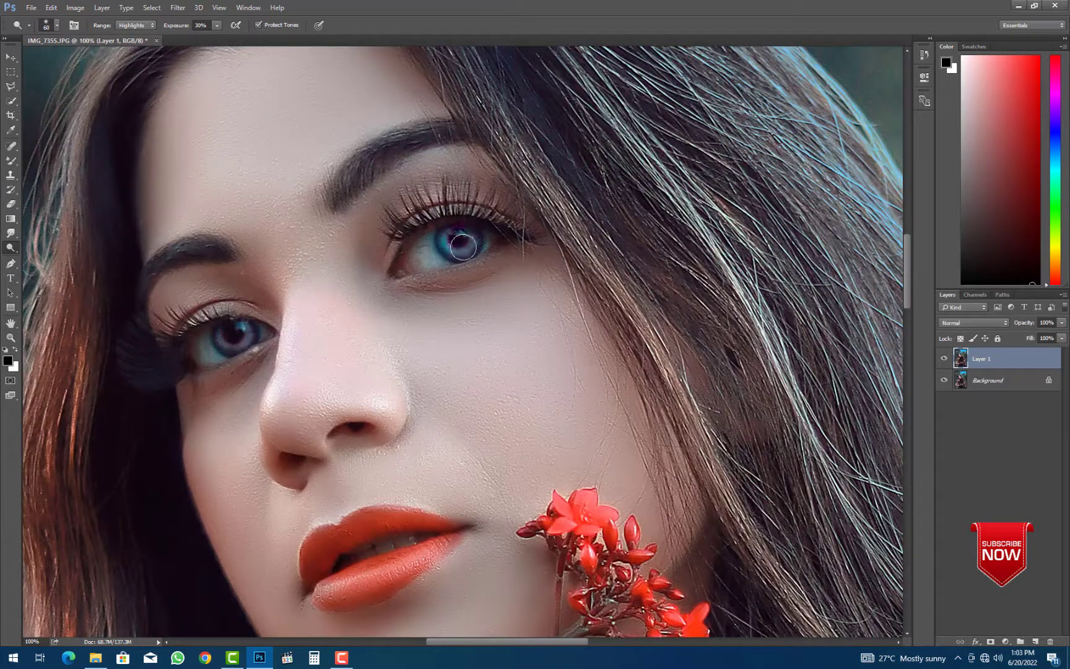
- Dodge the highlights in both irises, and merge the layer into the background
{"action": "mouse_move", "coordinate": [223, 337]}
{"action": "left_mouse_down"}
{"action": "mouse_move", "coordinate": [200, 350]}
{"action": "mouse_move", "coordinate": [255, 330]}
{"action": "left_mouse_up"}
{"action": "key", "text": "bracketright"}
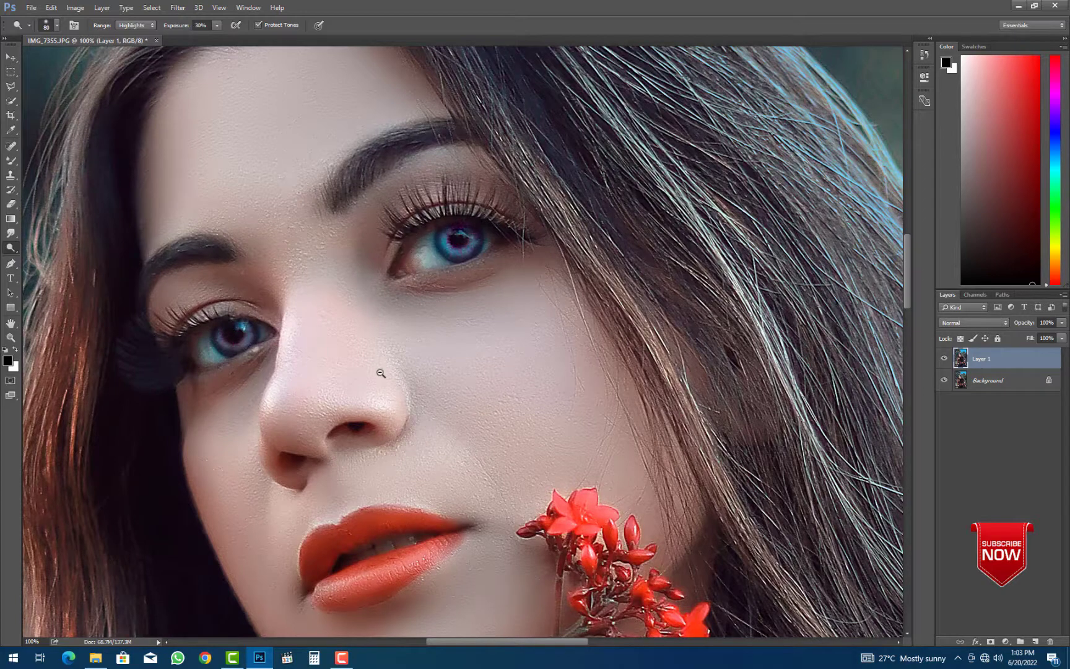
{"action": "scroll", "coordinate": [381, 373], "scroll_direction": "down", "scroll_amount": 4}
{"action": "key", "text": "ctrl+e"}
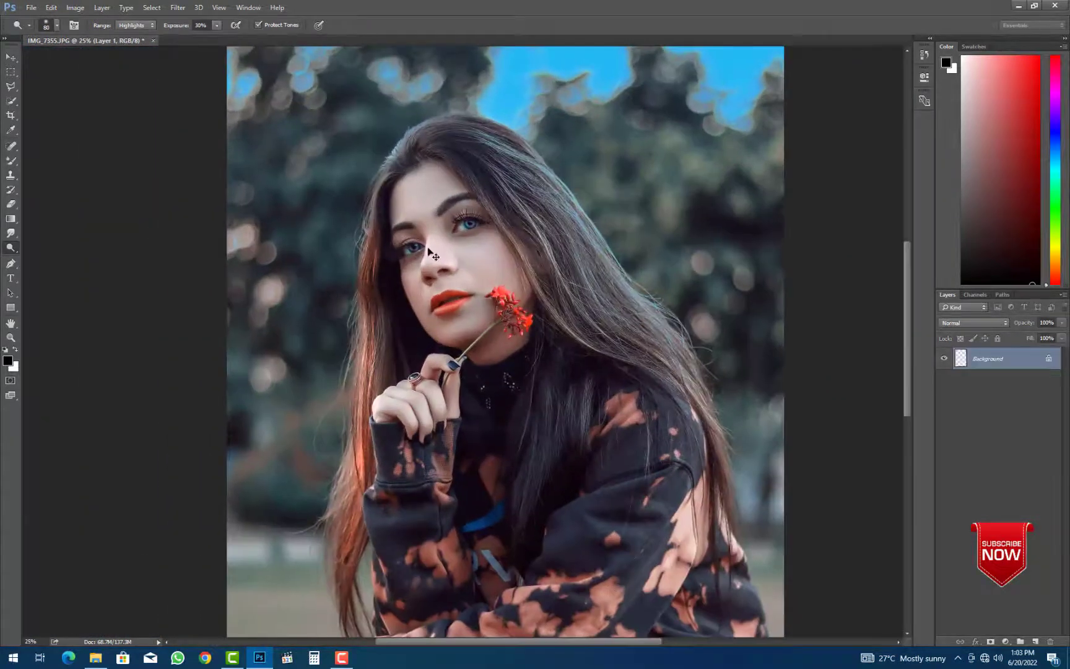
- Apply Levels to the RGB channel with the black input at 16 and midtones at 1.15
{"action": "scroll", "coordinate": [427, 254], "scroll_direction": "up", "scroll_amount": 1}
{"action": "scroll", "coordinate": [371, 309], "scroll_direction": "down", "scroll_amount": 1}
{"action": "key", "text": "ctrl+l"}
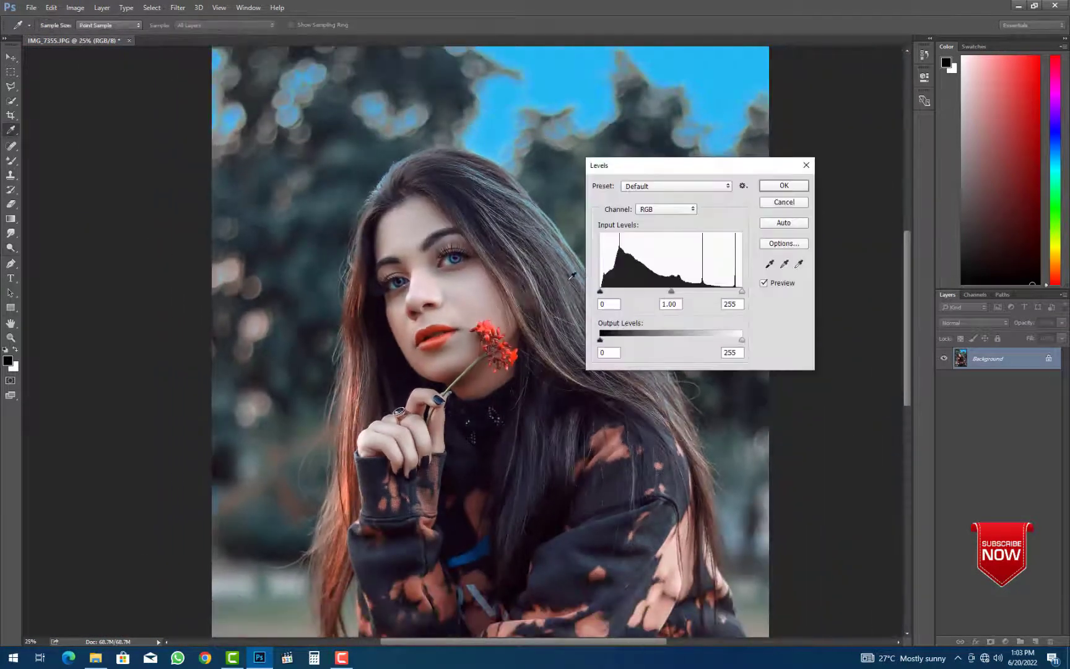
{"action": "left_click_drag", "start_coordinate": [667, 293], "coordinate": [611, 295]}
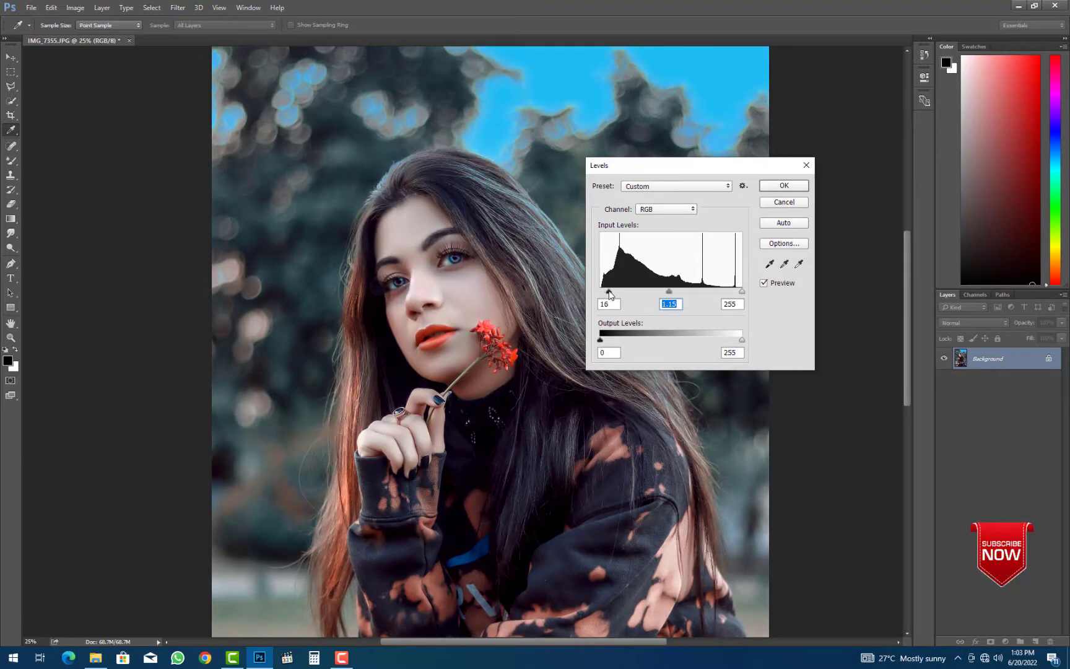
{"action": "key", "text": "Return"}
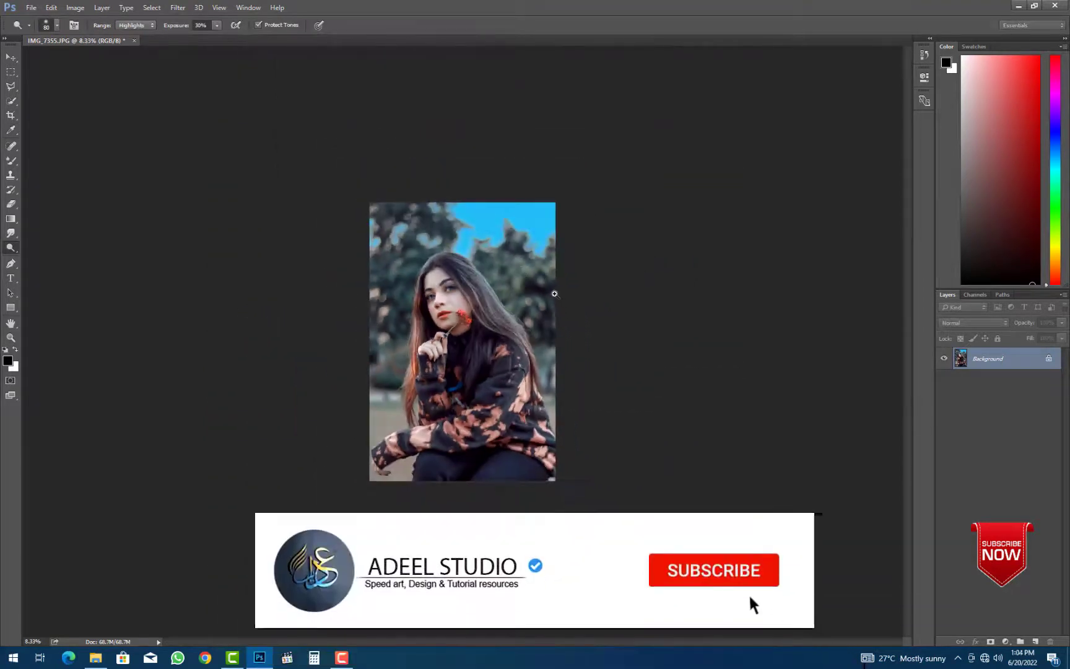
- Extend the canvas with the Crop tool by about one photo width of white space on the photo's left side
{"action": "scroll", "coordinate": [485, 329], "scroll_direction": "up", "scroll_amount": 1}
{"action": "scroll", "coordinate": [485, 330], "scroll_direction": "down", "scroll_amount": 1}
{"action": "scroll", "coordinate": [433, 309], "scroll_direction": "up", "scroll_amount": 1}
{"action": "scroll", "coordinate": [427, 310], "scroll_direction": "down", "scroll_amount": 4}
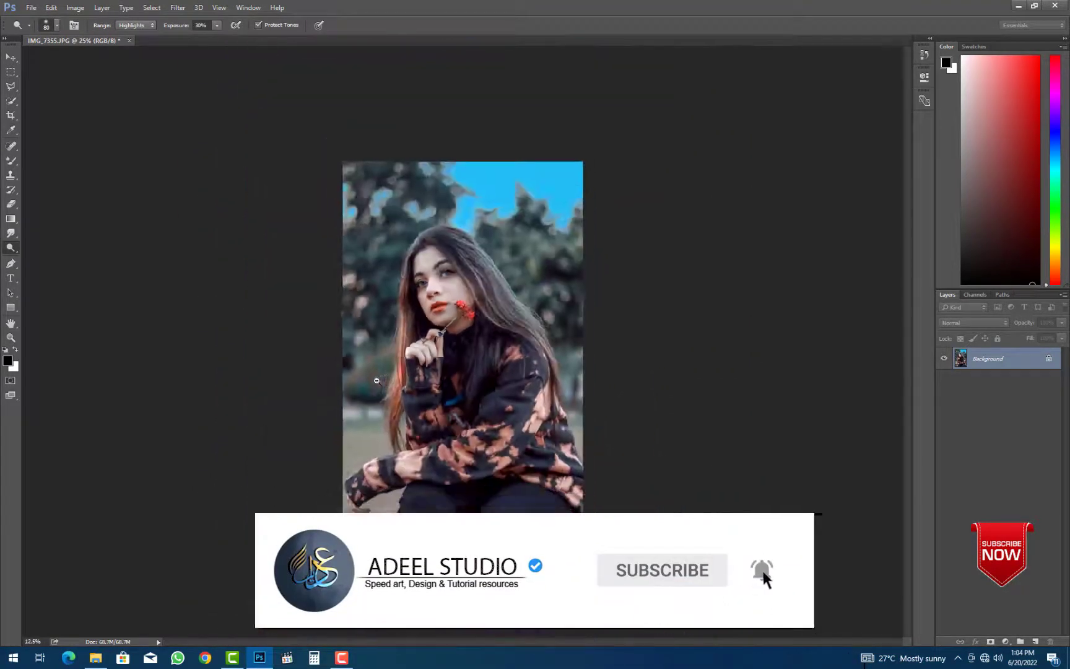
{"action": "scroll", "coordinate": [49, 172], "scroll_direction": "up", "scroll_amount": 1}
{"action": "key", "text": "c"}
{"action": "left_click_drag", "start_coordinate": [370, 345], "coordinate": [276, 349]}
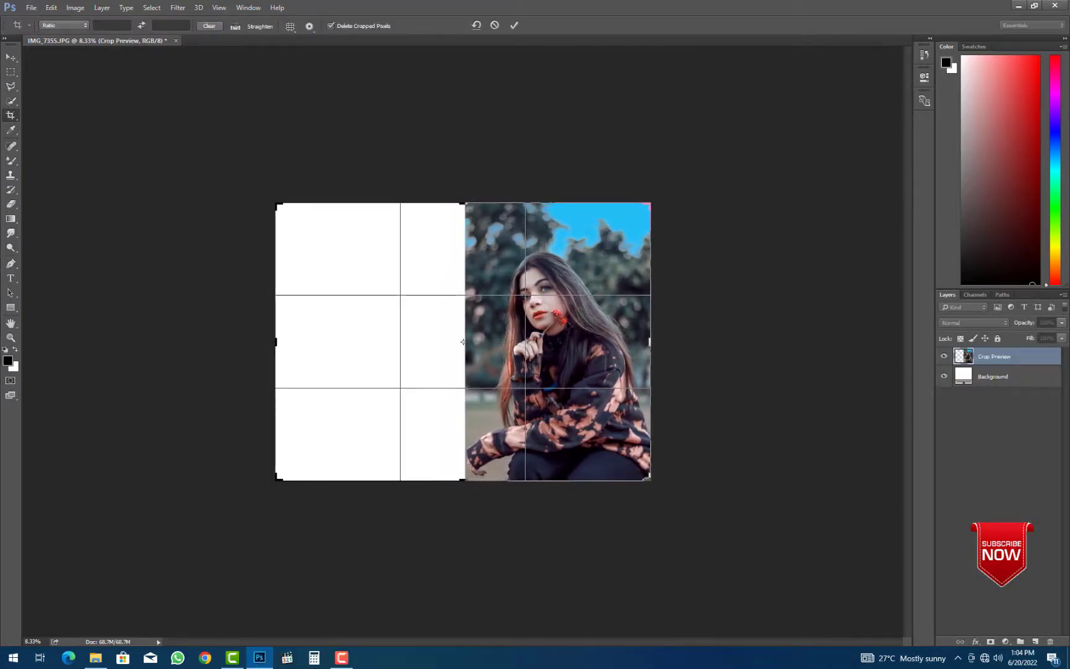
{"action": "mouse_move", "coordinate": [659, 340]}
{"action": "left_mouse_down"}
{"action": "mouse_move", "coordinate": [697, 344]}
{"action": "mouse_move", "coordinate": [656, 344]}
{"action": "left_mouse_up"}
{"action": "key", "text": "Return"}
{"action": "key", "text": "ctrl+plus"}
{"action": "key", "text": "m"}
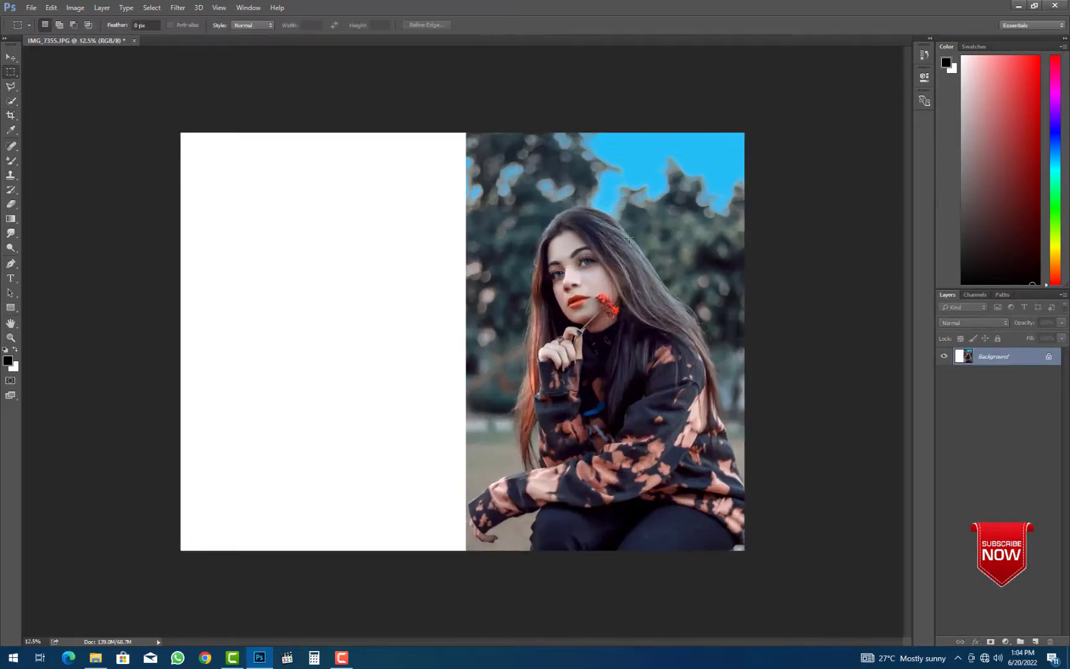
{"action": "left_click_drag", "start_coordinate": [499, 194], "coordinate": [701, 489]}
{"action": "key", "text": "ctrl+j"}
{"action": "key", "text": "v"}
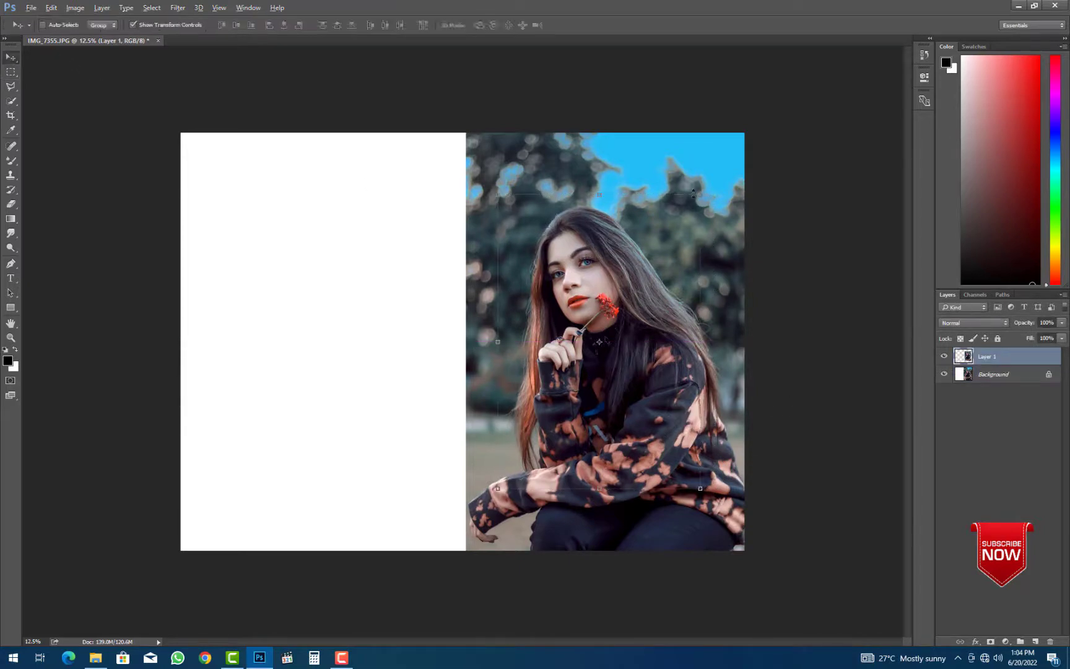
{"action": "left_click_drag", "start_coordinate": [709, 192], "coordinate": [804, 65]}
{"action": "left_click_drag", "start_coordinate": [728, 226], "coordinate": [474, 232]}
{"action": "key", "text": "Return"}
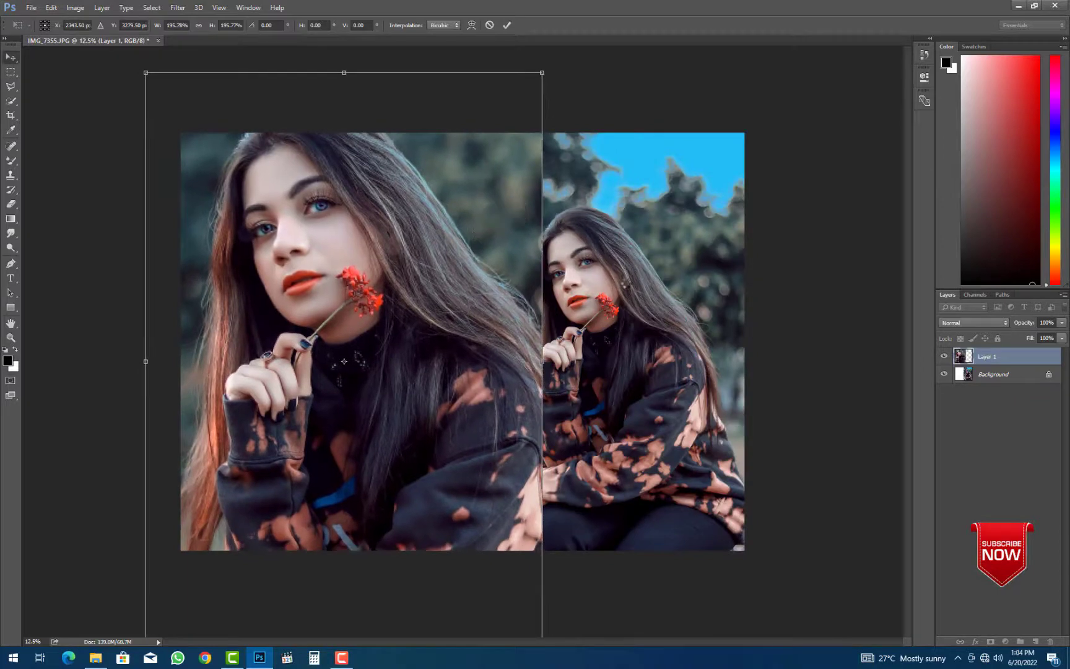
{"action": "key", "text": "ctrl+e"}
{"action": "key", "text": "ctrl+minus"}
{"action": "key", "text": "ctrl+z"}
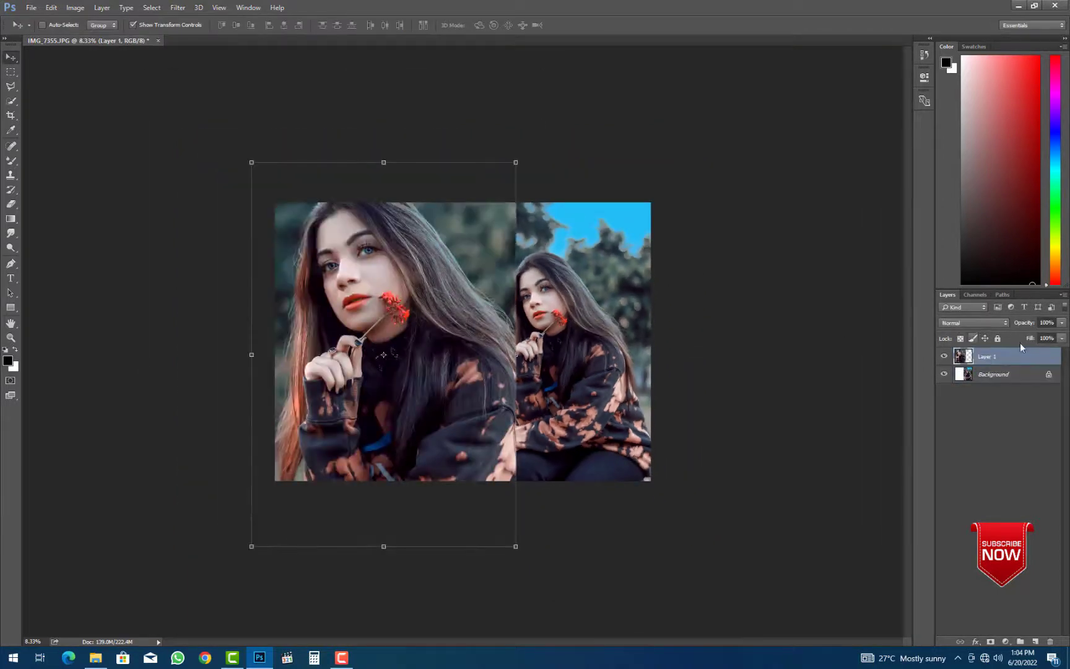
{"action": "key", "text": "ctrl+alt+z"}
{"action": "key", "text": "ctrl+alt+z"}
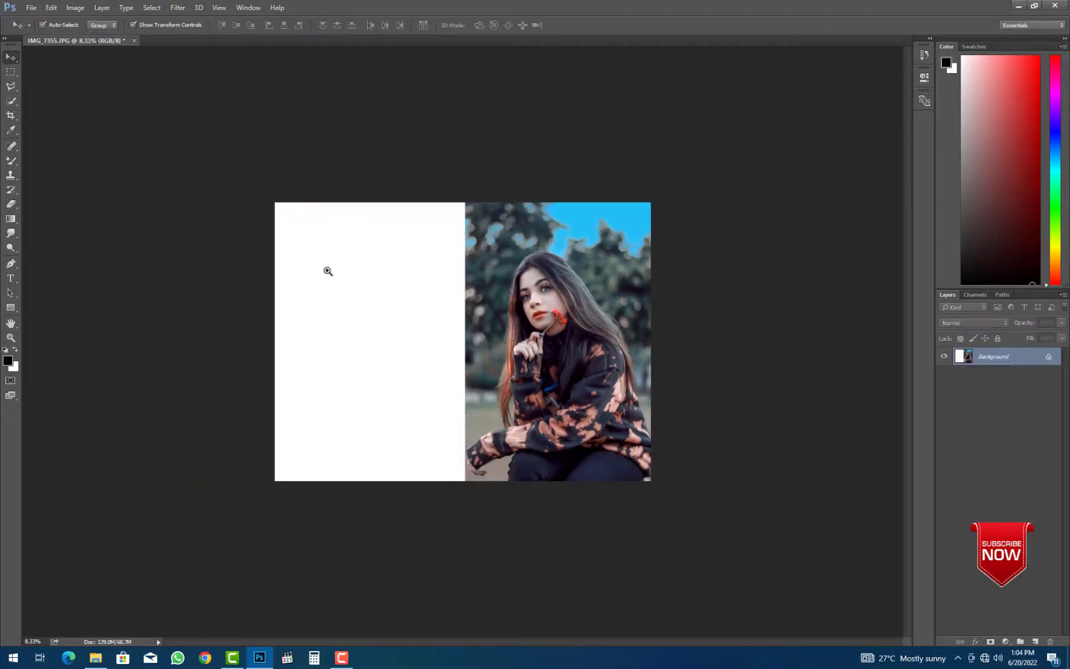
- Convert the locked background into the editable layer Layer 0
{"action": "key", "text": "ctrl+plus"}
{"action": "double_click", "coordinate": [1027, 363]}
{"action": "key", "text": "Return"}
{"action": "key", "text": "ctrl+j"}
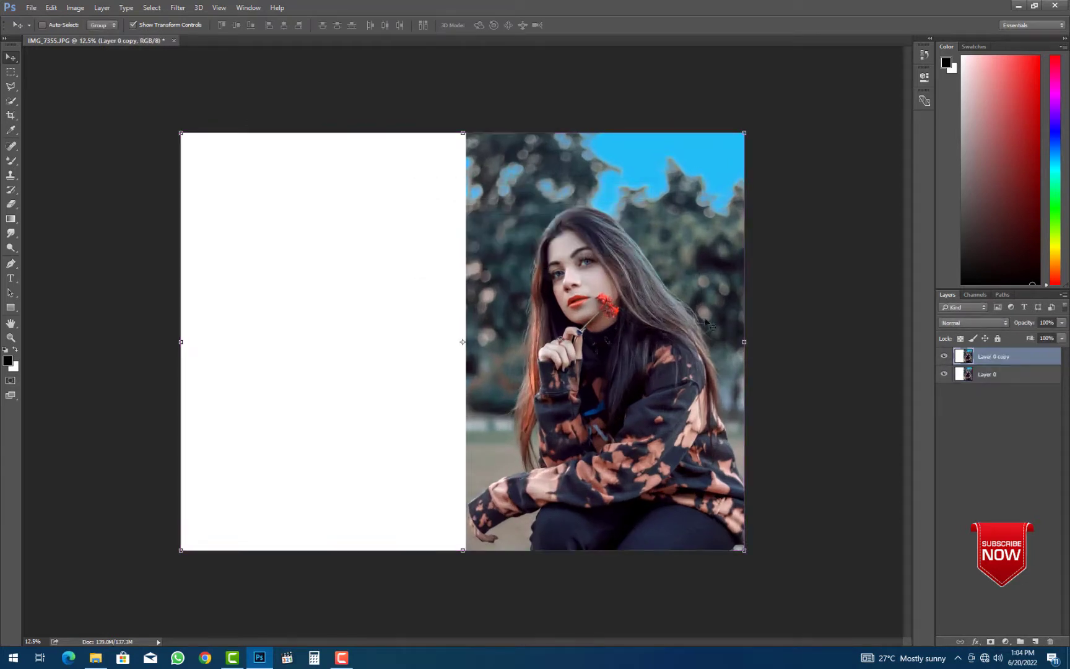
{"action": "key", "text": "ctrl+z"}
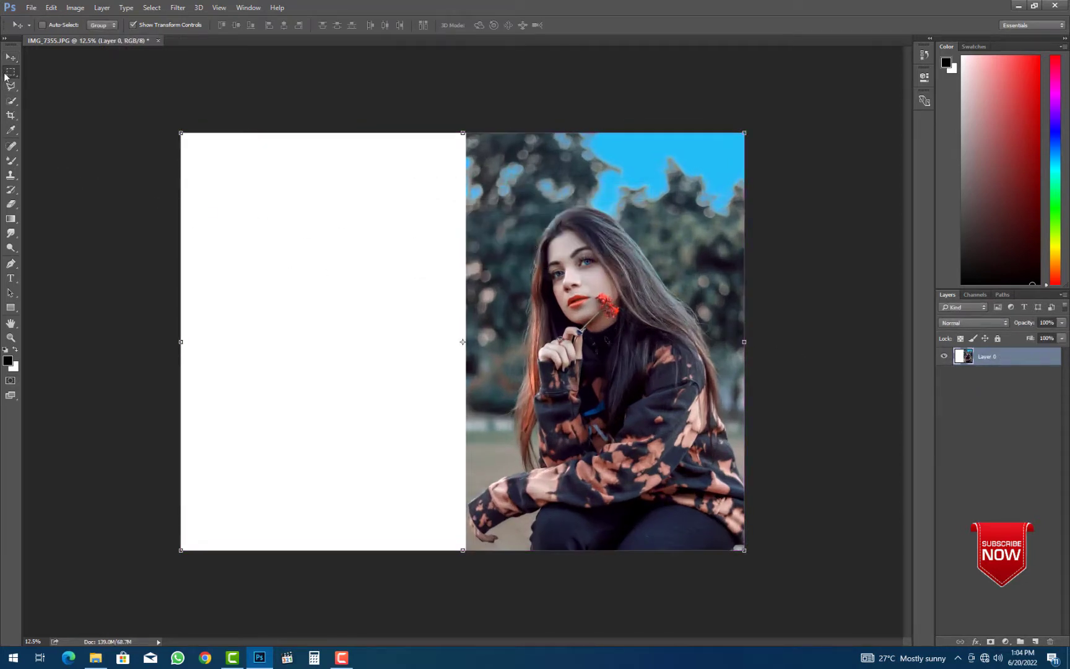
- Select the white area beside the photo with a rectangular marquee, delete it to transparency, and deselect
{"action": "left_click", "coordinate": [7, 73]}
{"action": "left_click", "coordinate": [10, 57]}
{"action": "key", "text": "ctrl+minus"}
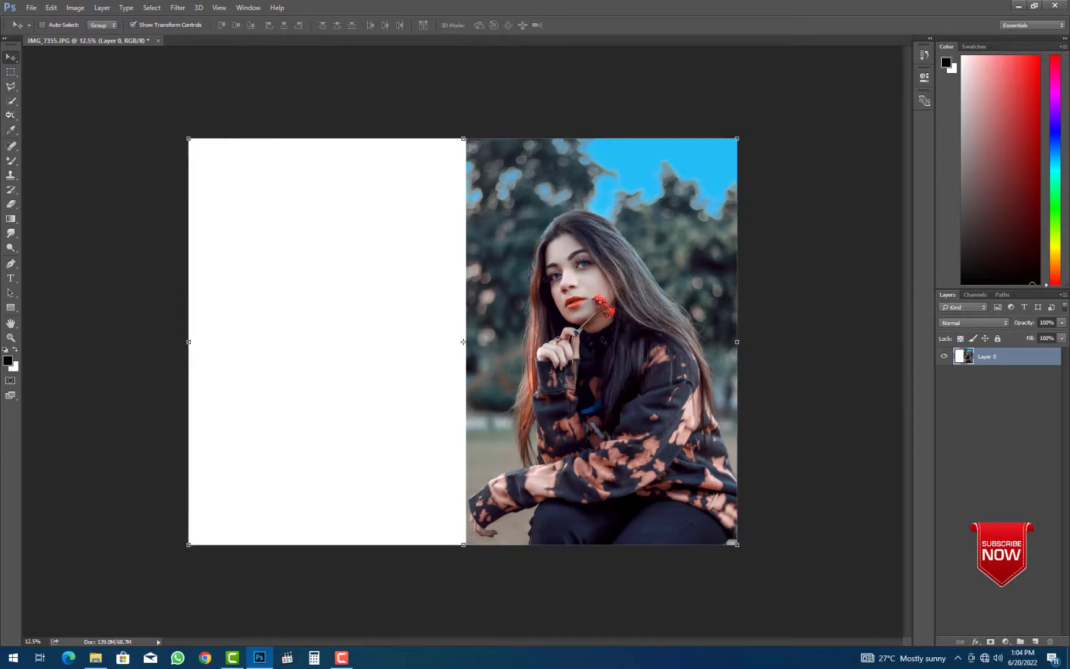
{"action": "key", "text": "ctrl+minus"}
{"action": "key", "text": "m"}
{"action": "key", "text": "ctrl+plus"}
{"action": "left_click_drag", "start_coordinate": [181, 132], "coordinate": [466, 666]}
{"action": "key", "text": "Delete"}
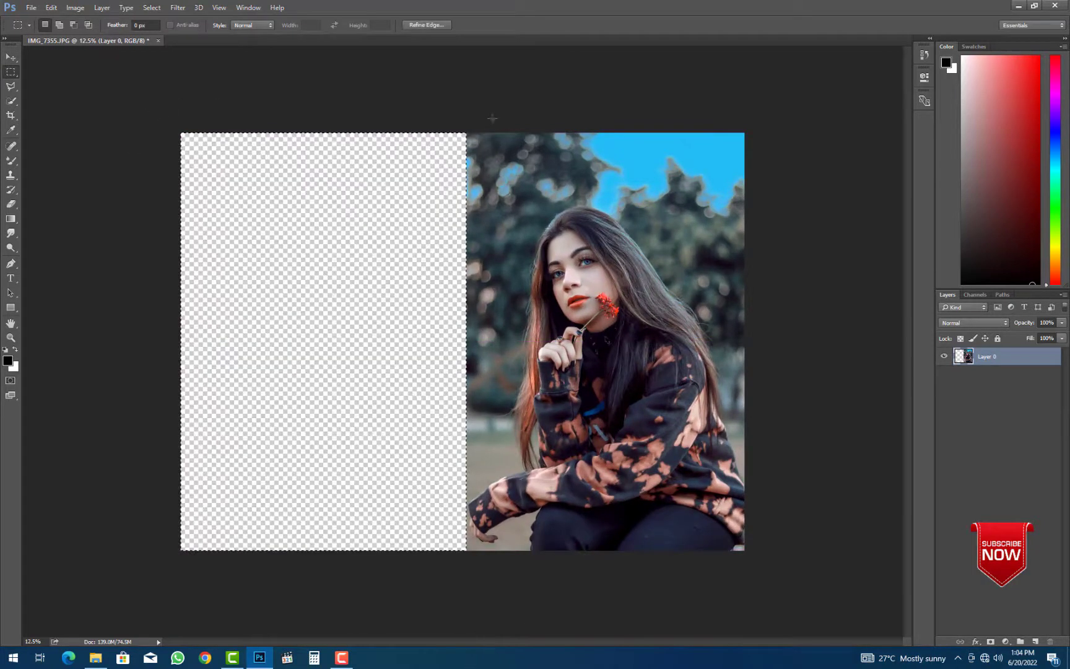
{"action": "key", "text": "ctrl+d"}
- Duplicate the photo layer, scale the copy to 186.67%, and place it over the empty half of the canvas
{"action": "key", "text": "ctrl+minus"}
{"action": "left_click", "coordinate": [10, 57]}
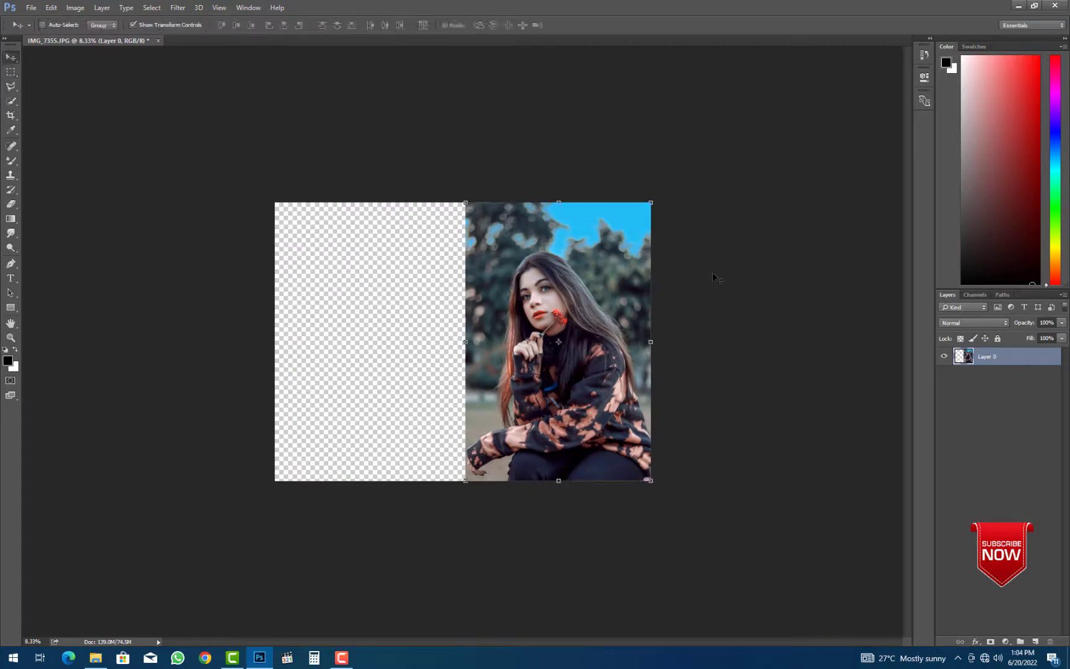
{"action": "key", "text": "ctrl+j"}
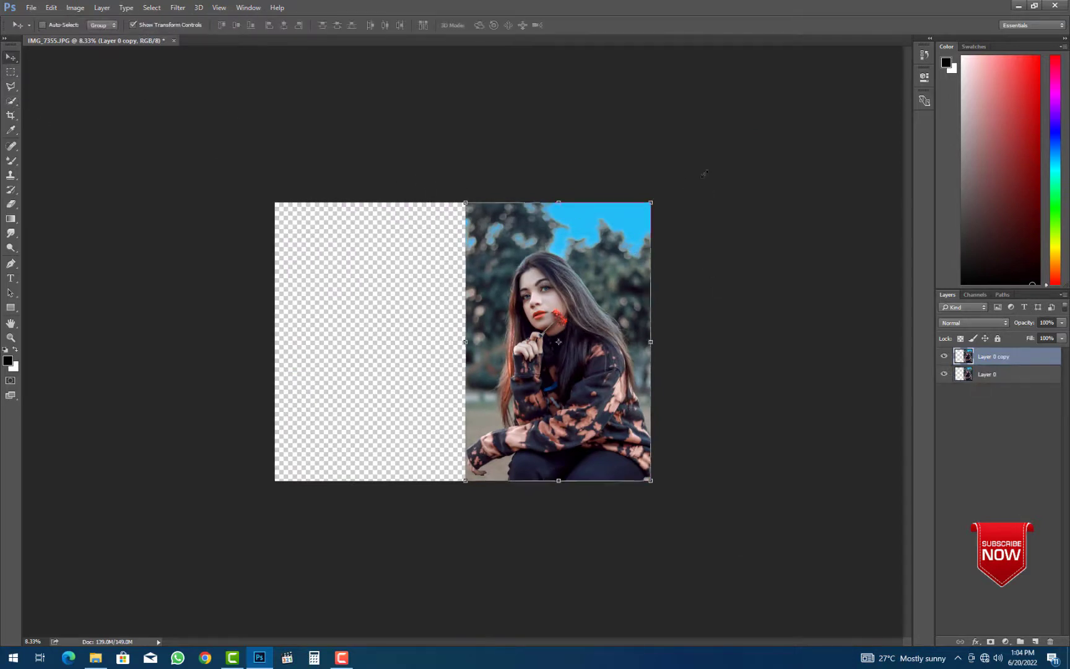
{"action": "left_click_drag", "start_coordinate": [651, 202], "coordinate": [793, 126]}
{"action": "left_click_drag", "start_coordinate": [601, 309], "coordinate": [455, 344]}
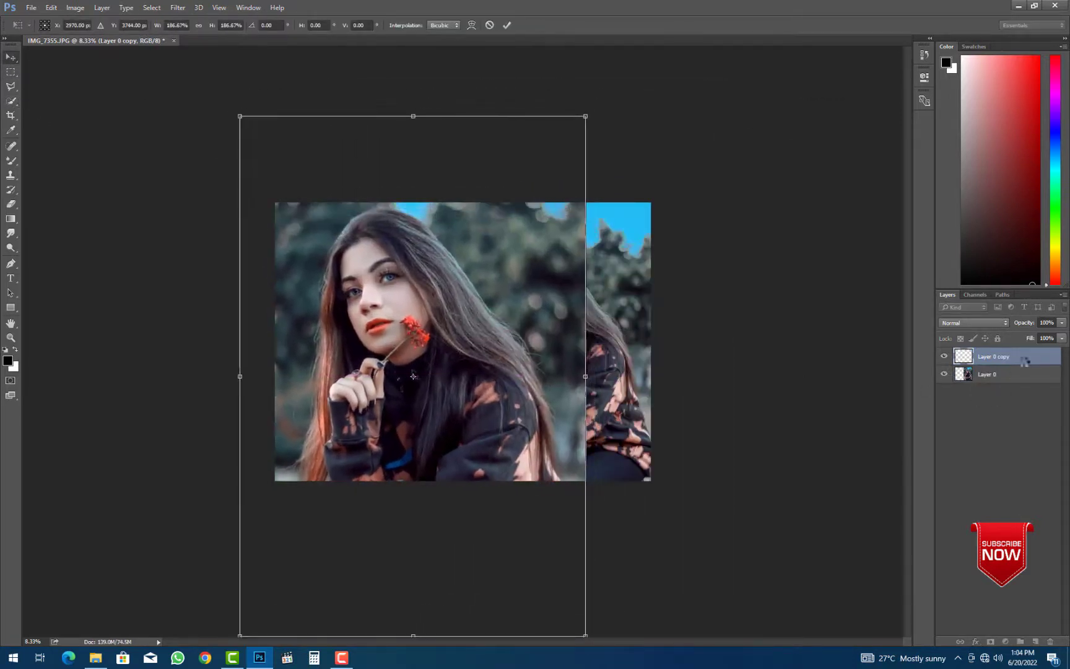
{"action": "key", "text": "Return"}
- Stack the enlarged copy beneath Layer 0 and shift it left so the face fills the empty half
{"action": "left_click_drag", "start_coordinate": [1025, 358], "coordinate": [1027, 413]}
{"action": "key", "text": "ctrl+plus"}
{"action": "left_click_drag", "start_coordinate": [379, 372], "coordinate": [327, 372]}
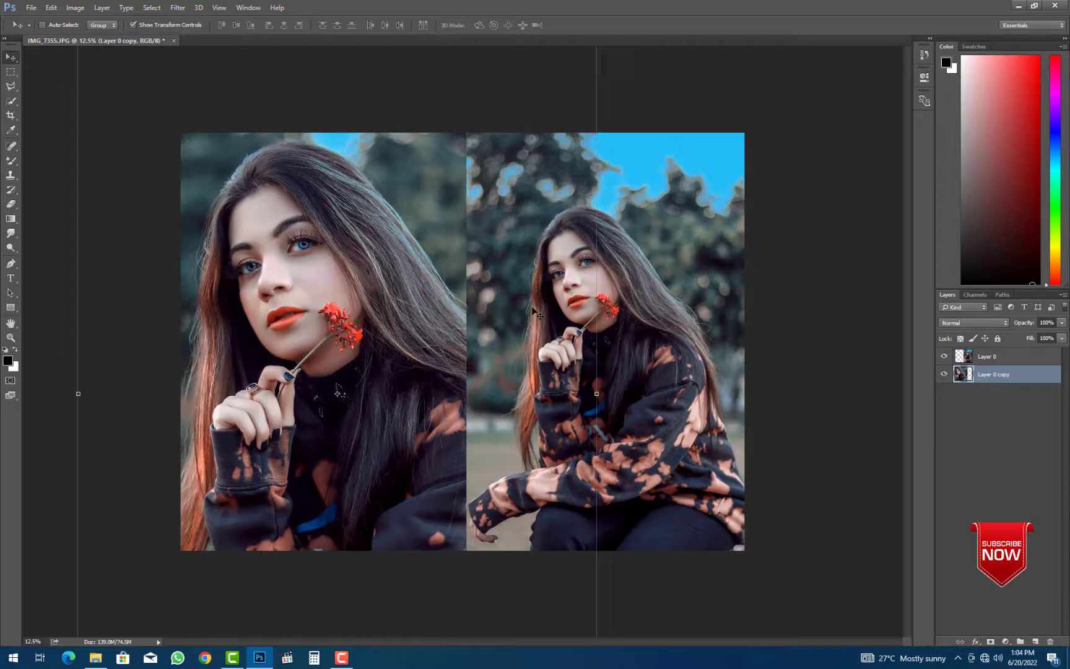
- Scale the full-length photo on Layer 0 to 85.17% and move it right to X 6292 px
{"action": "left_click", "coordinate": [1007, 358]}
{"action": "left_click_drag", "start_coordinate": [745, 132], "coordinate": [712, 156]}
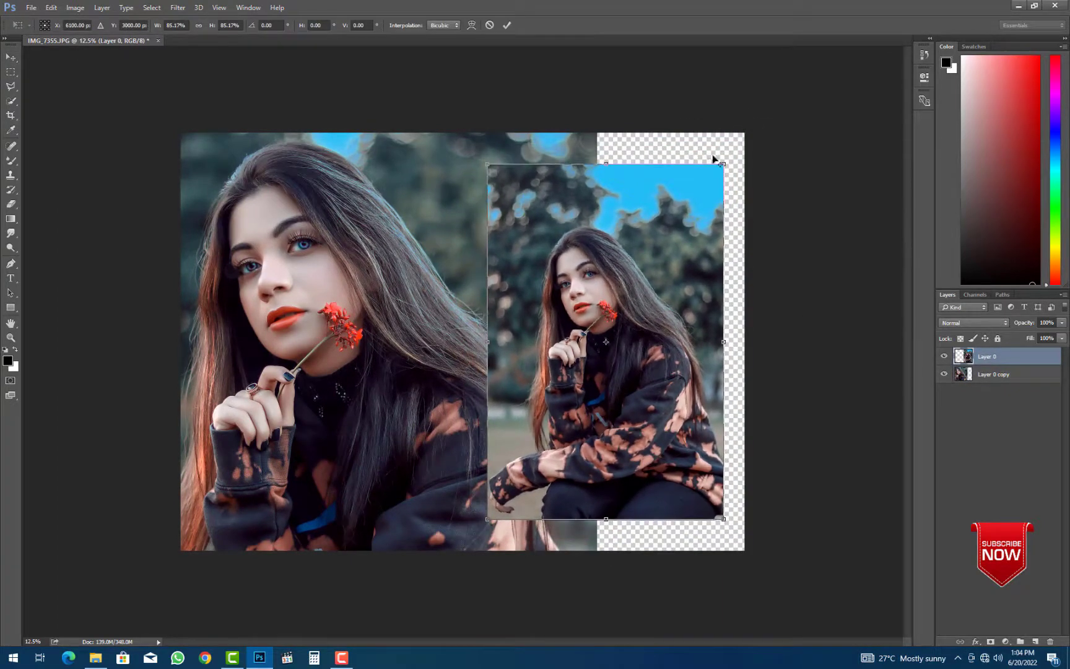
{"action": "left_click_drag", "start_coordinate": [670, 301], "coordinate": [683, 302]}
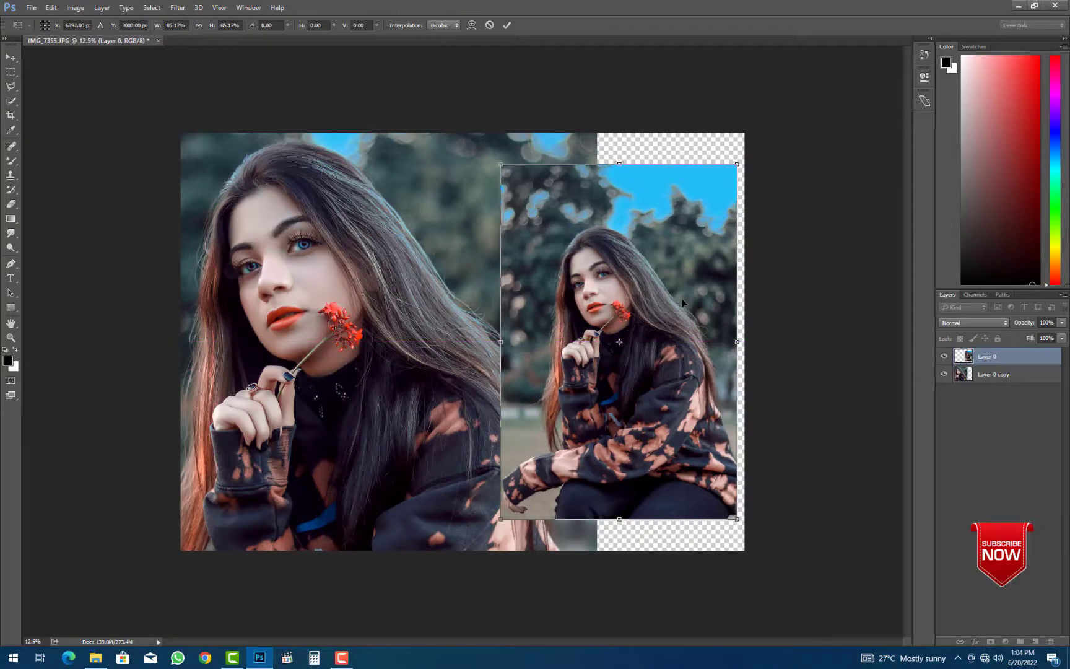
{"action": "key", "text": "Return"}
- Add a white Stroke layer style with Inside position around the smaller photo on Layer 0
{"action": "right_click", "coordinate": [1023, 357]}
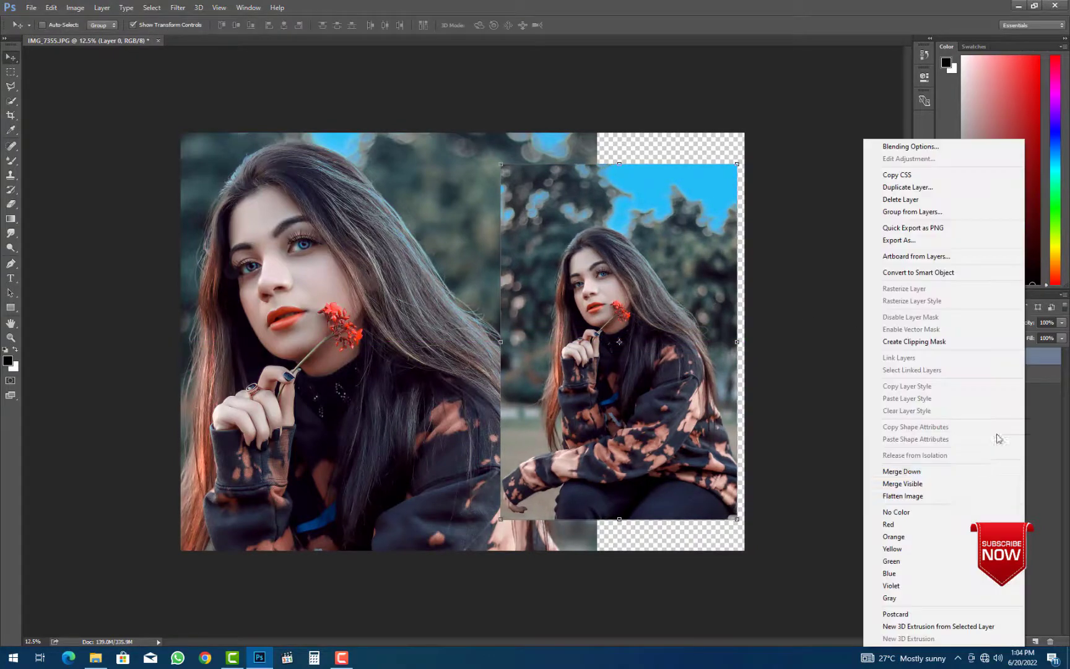
{"action": "left_click", "coordinate": [823, 416]}
{"action": "right_click", "coordinate": [1009, 359]}
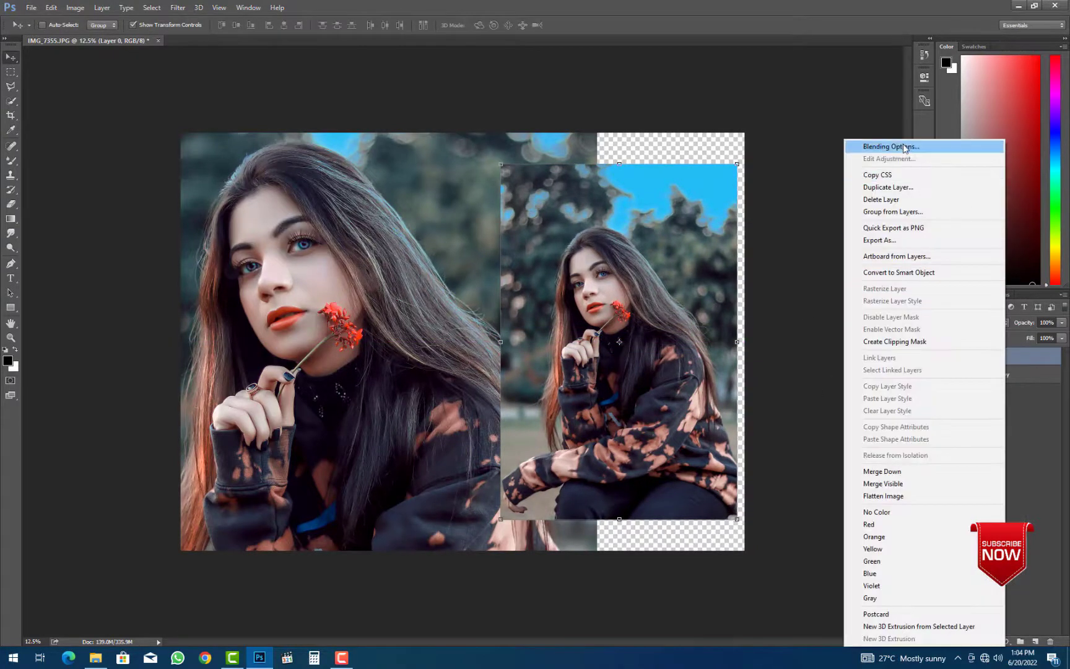
{"action": "left_click", "coordinate": [874, 147]}
{"action": "left_click", "coordinate": [341, 222]}
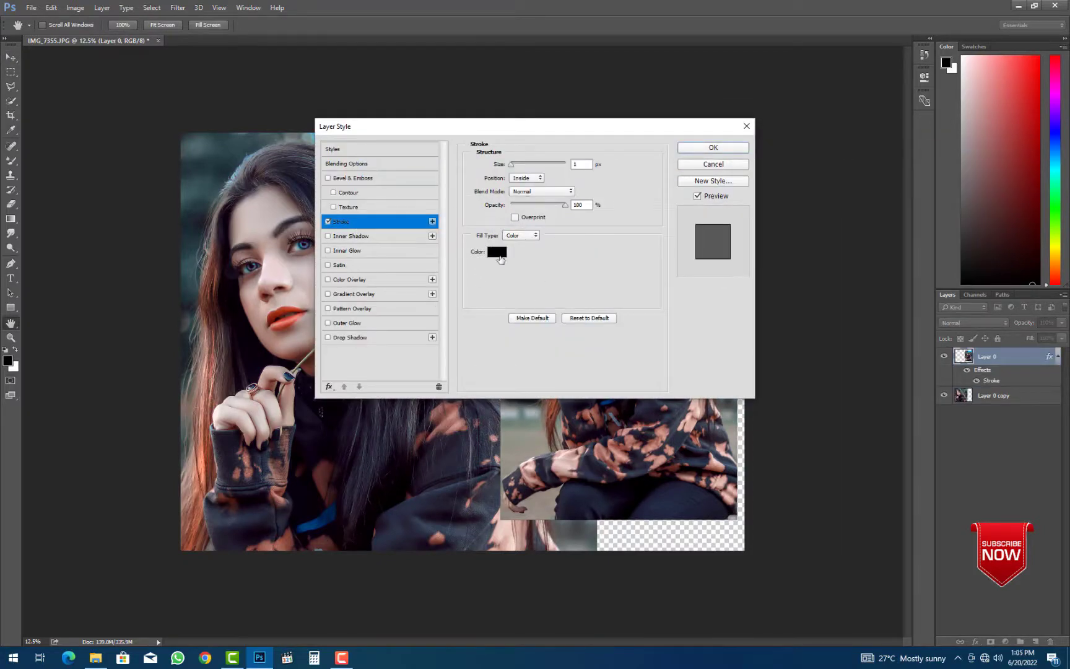
{"action": "left_click", "coordinate": [498, 253]}
{"action": "left_click_drag", "start_coordinate": [498, 253], "coordinate": [393, 175]}
{"action": "left_click", "coordinate": [647, 169]}
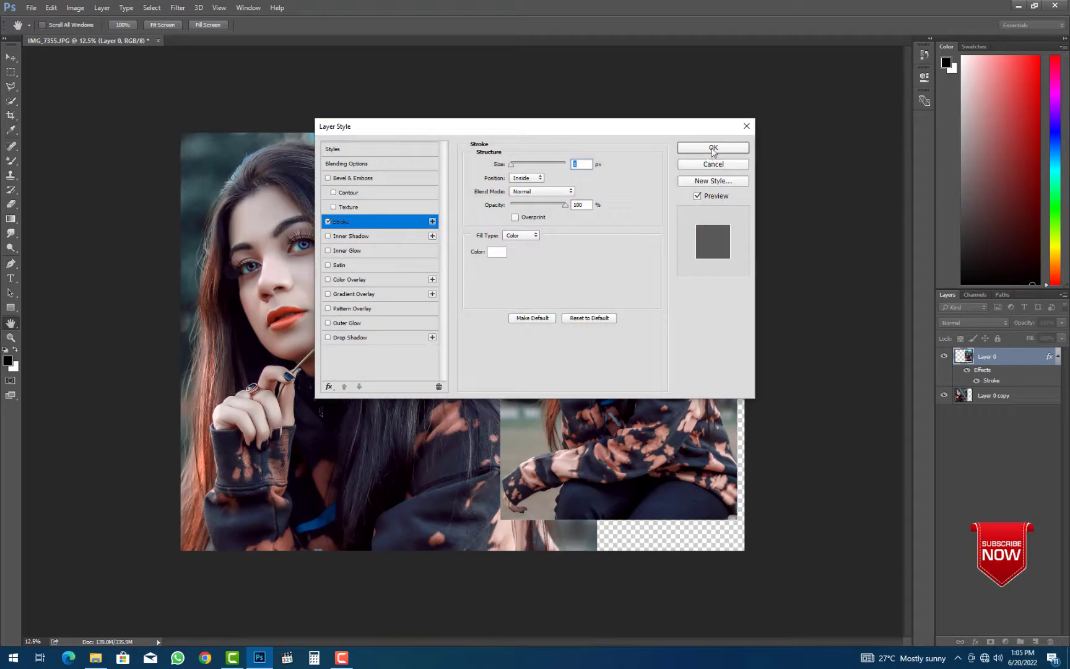
{"action": "key", "text": "Return"}
- Flatten the two-photo composition into a single background layer
{"action": "key", "text": "v"}
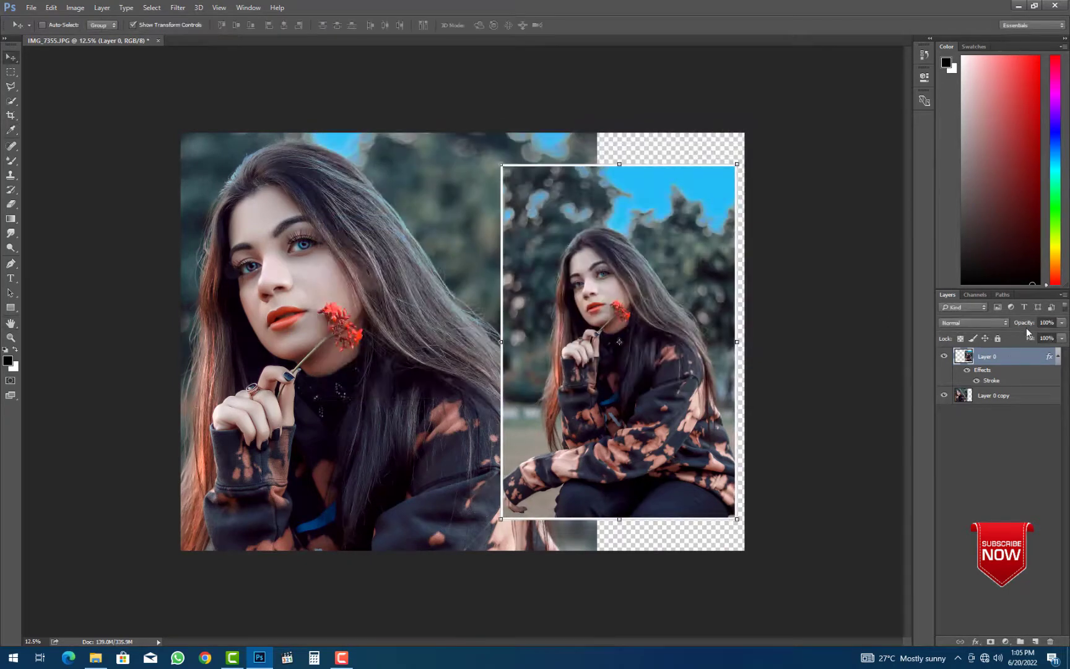
{"action": "right_click", "coordinate": [1011, 364]}
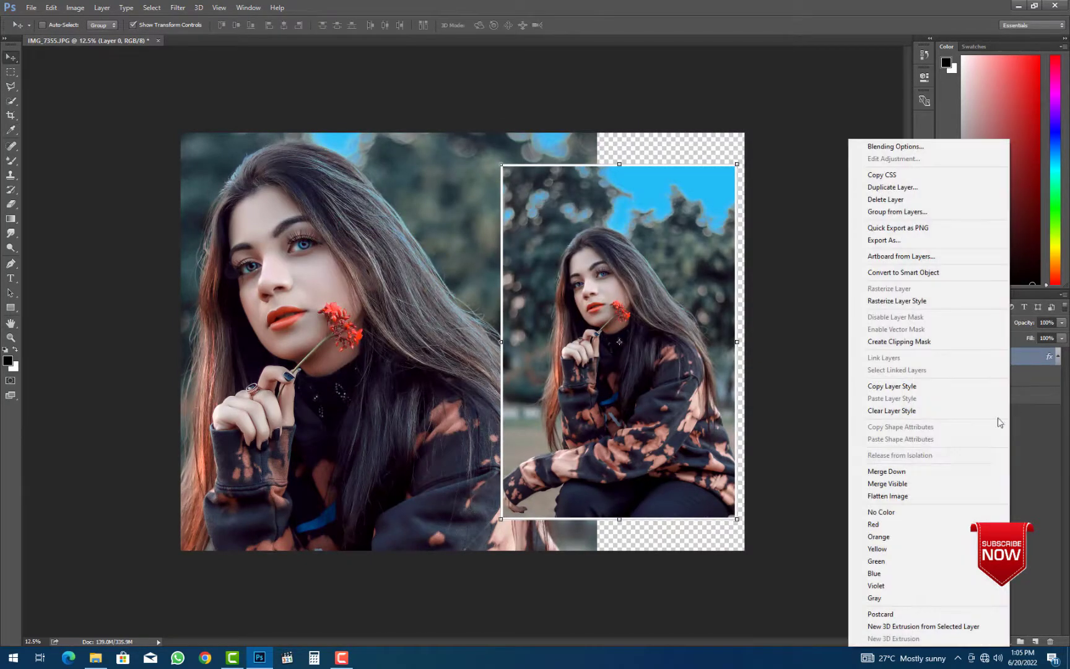
{"action": "left_click", "coordinate": [762, 469]}
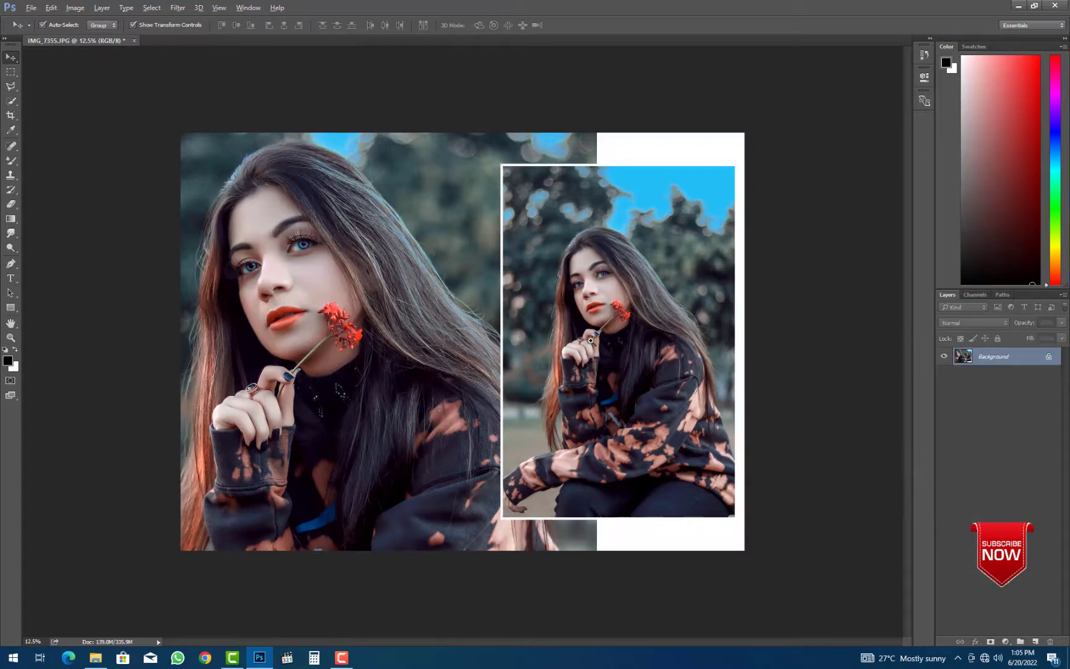
{"action": "scroll", "coordinate": [591, 342], "scroll_direction": "up", "scroll_amount": 1}
{"action": "scroll", "coordinate": [594, 347], "scroll_direction": "down", "scroll_amount": 2}
{"action": "scroll", "coordinate": [671, 358], "scroll_direction": "up", "scroll_amount": 1}
{"action": "key", "text": "ctrl+plus"}
{"action": "key", "text": "ctrl+minus"}
{"action": "key", "text": "ctrl+plus"}
{"action": "key", "text": "ctrl+minus"}
- Select the entire canvas, stroke its edge in white with width 20 and Center location, and deselect it
{"action": "left_click", "coordinate": [11, 72]}
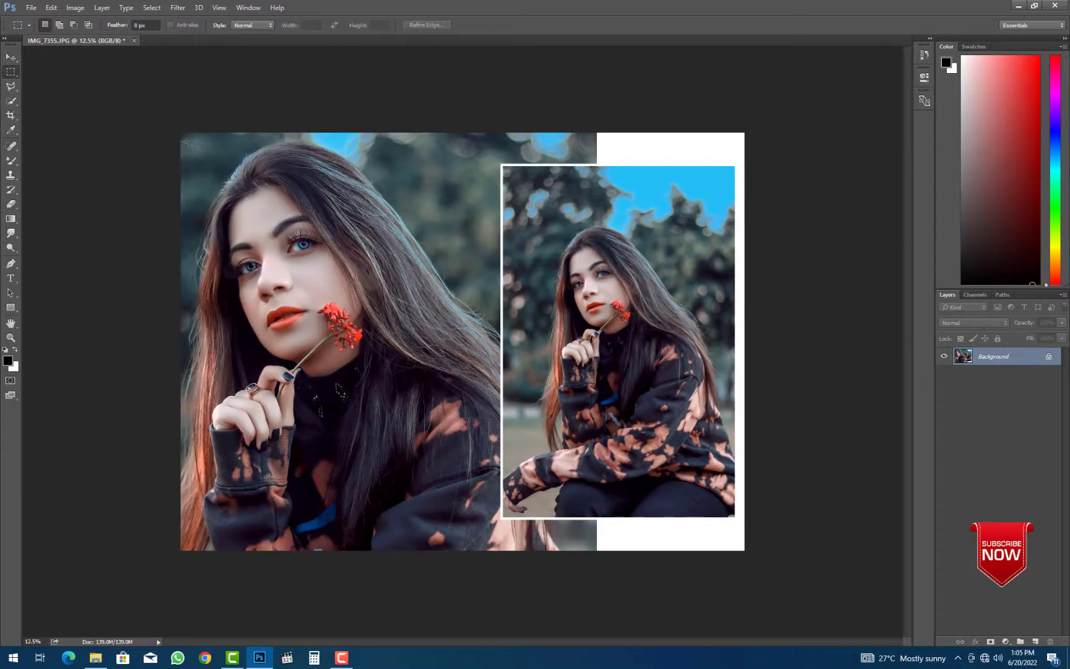
{"action": "right_click", "coordinate": [1031, 357]}
{"action": "key", "text": "Escape"}
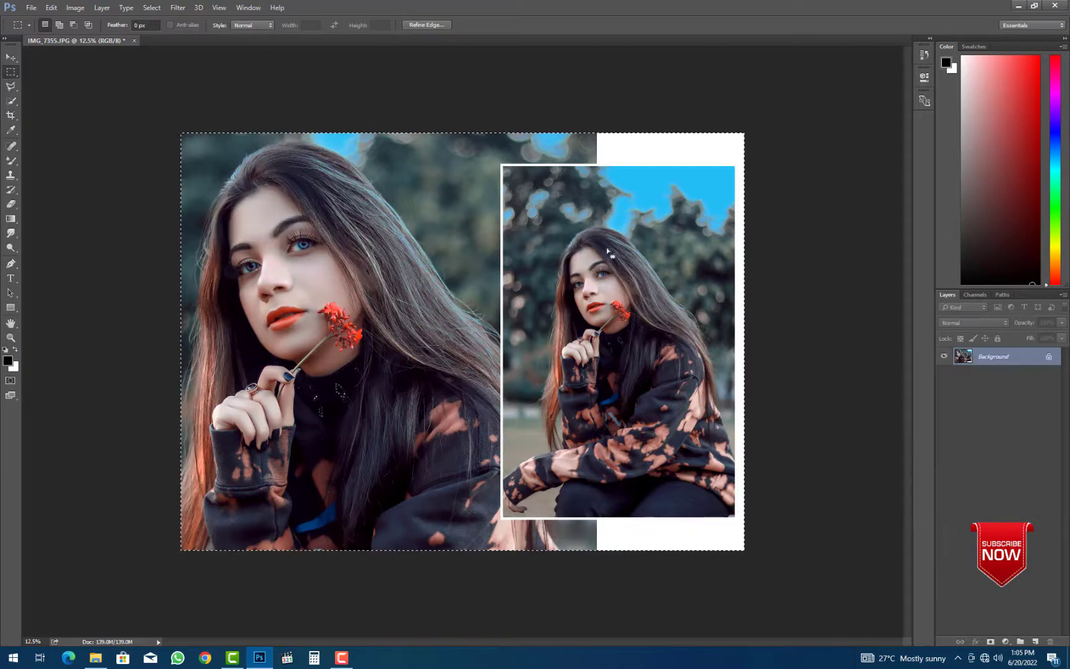
{"action": "right_click", "coordinate": [385, 351]}
{"action": "left_click", "coordinate": [383, 366]}
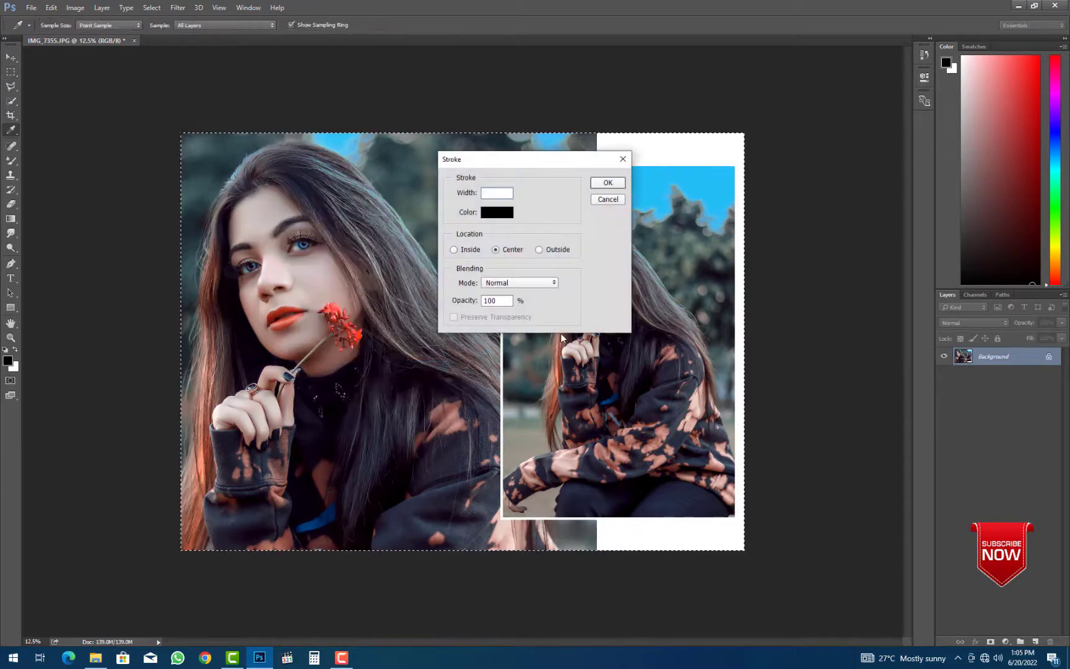
{"action": "type", "text": "20"}
{"action": "left_click", "coordinate": [499, 213]}
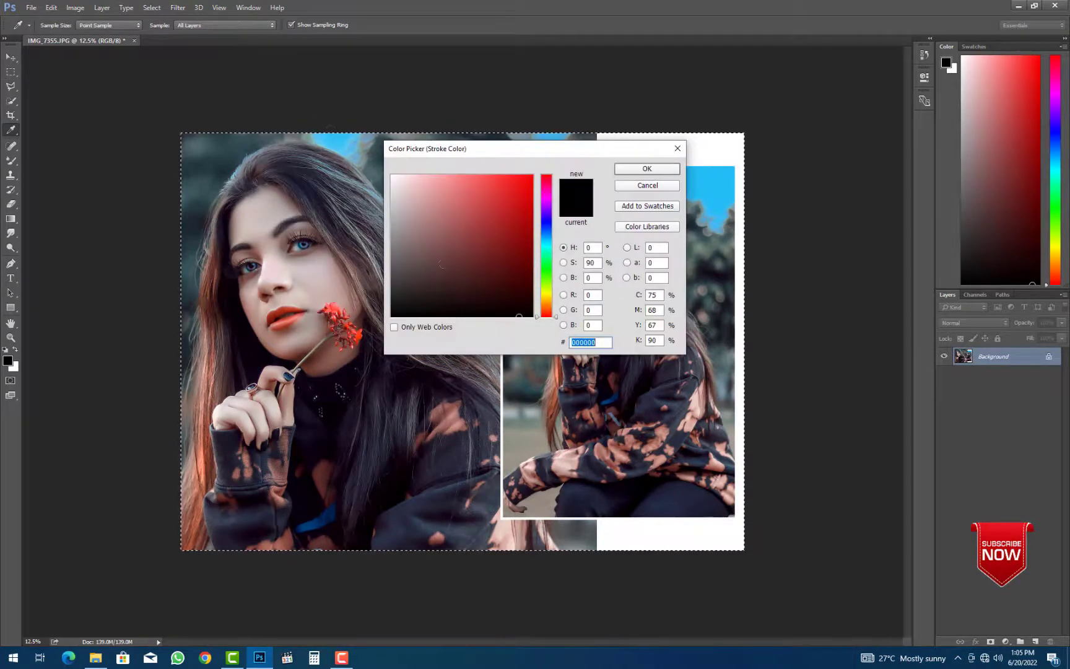
{"action": "left_click_drag", "start_coordinate": [495, 211], "coordinate": [358, 156]}
{"action": "key", "text": "Return"}
{"action": "key", "text": "Return"}
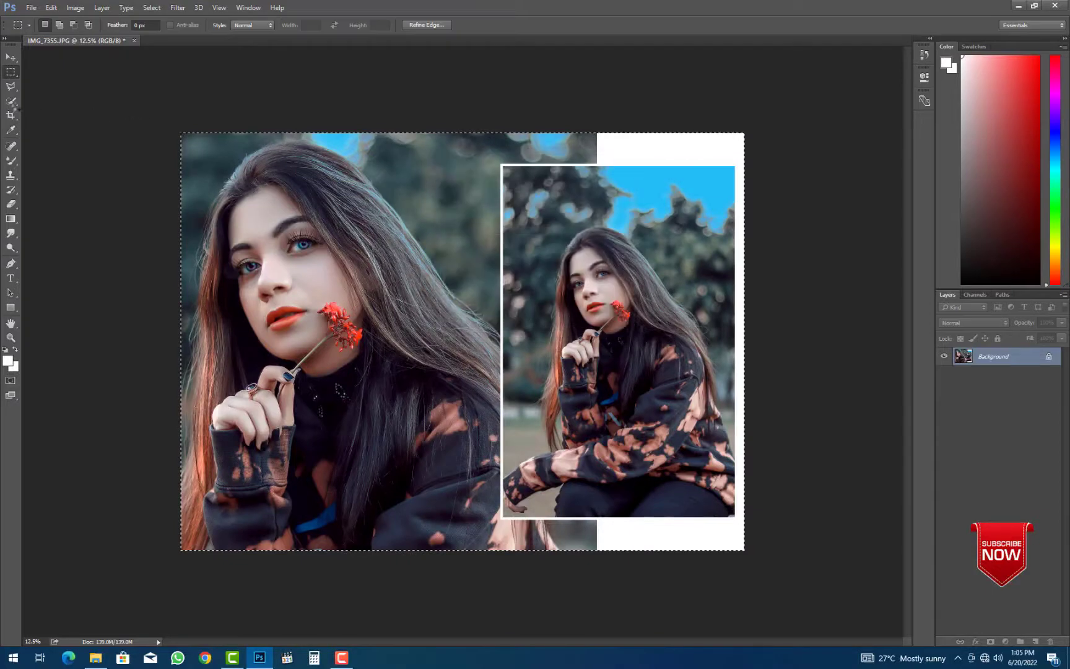
{"action": "key", "text": "ctrl+d"}
- Stamp the photography logo in black with the 300 px Brush in the upper-right corner of the composition's white area
{"action": "key", "text": "ctrl+plus"}
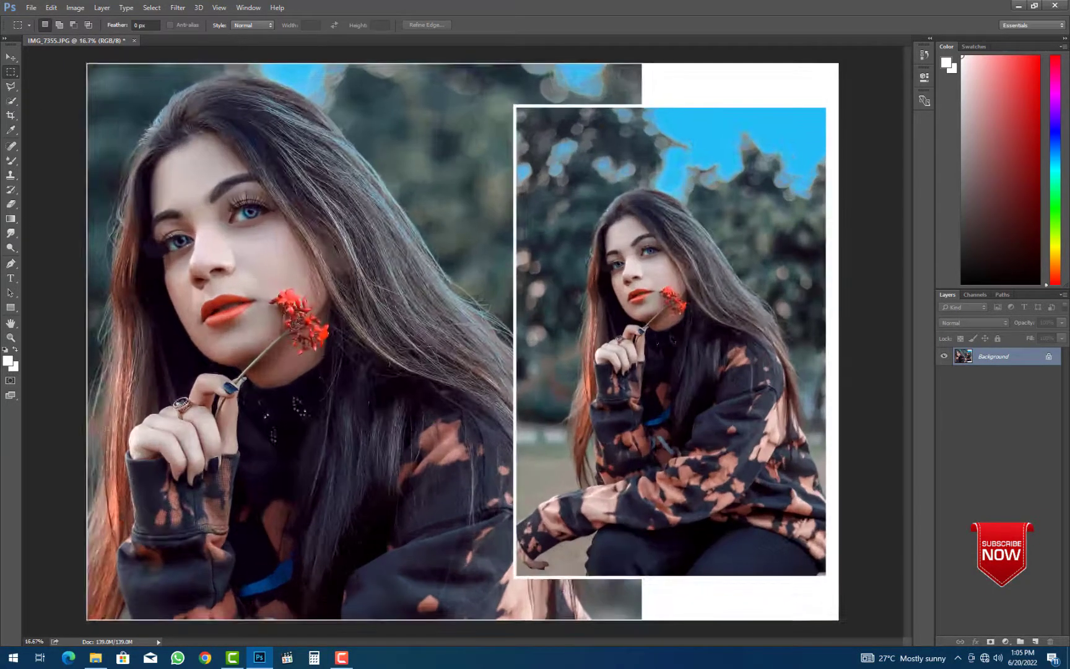
{"action": "right_click", "coordinate": [11, 165]}
{"action": "left_click", "coordinate": [43, 159]}
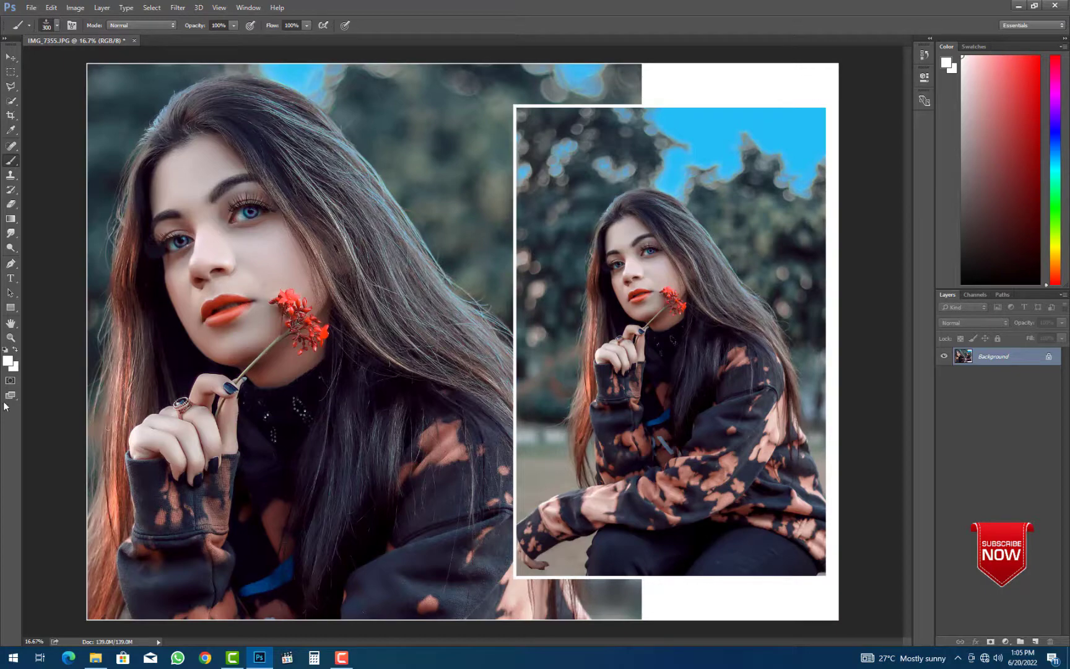
{"action": "left_click_drag", "start_coordinate": [466, 294], "coordinate": [481, 327]}
{"action": "key", "text": "Return"}
{"action": "left_click", "coordinate": [477, 499], "text": "alt"}
{"action": "left_click", "coordinate": [488, 432], "text": "alt"}
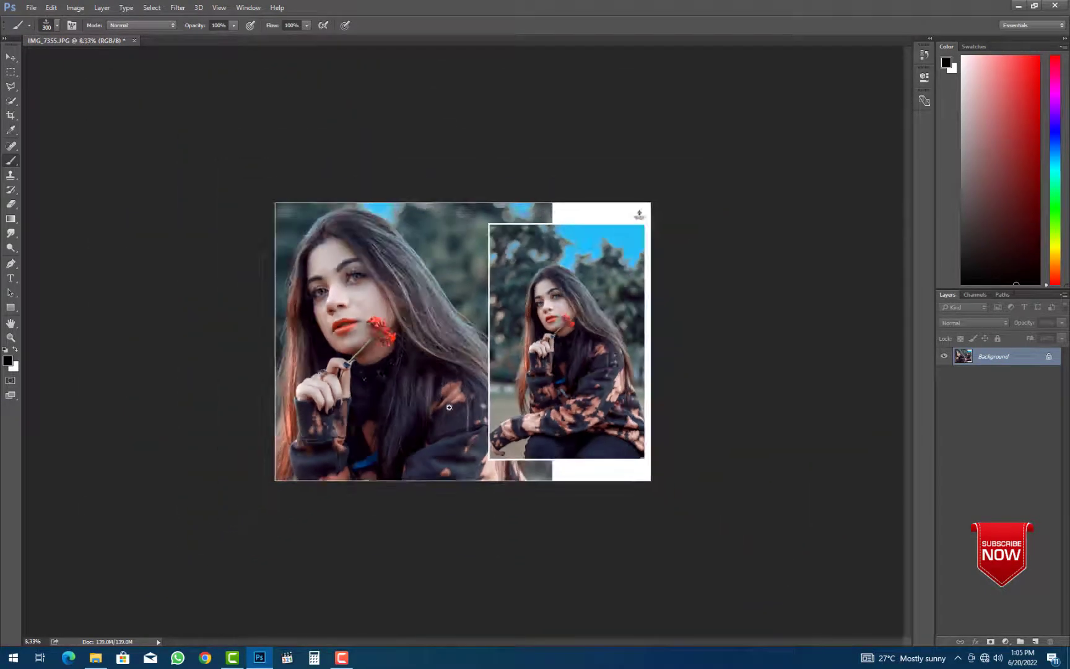
{"action": "left_click", "coordinate": [449, 407], "text": "ctrl"}
{"action": "left_click", "coordinate": [855, 99], "text": "ctrl"}
{"action": "left_click", "coordinate": [856, 100], "text": "ctrl"}
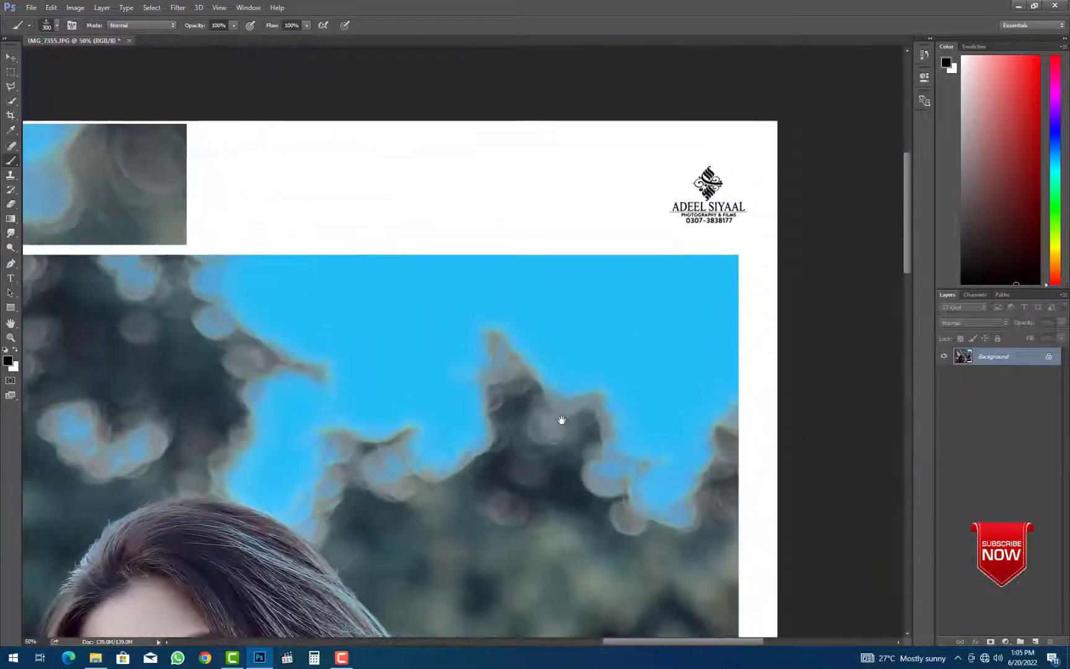